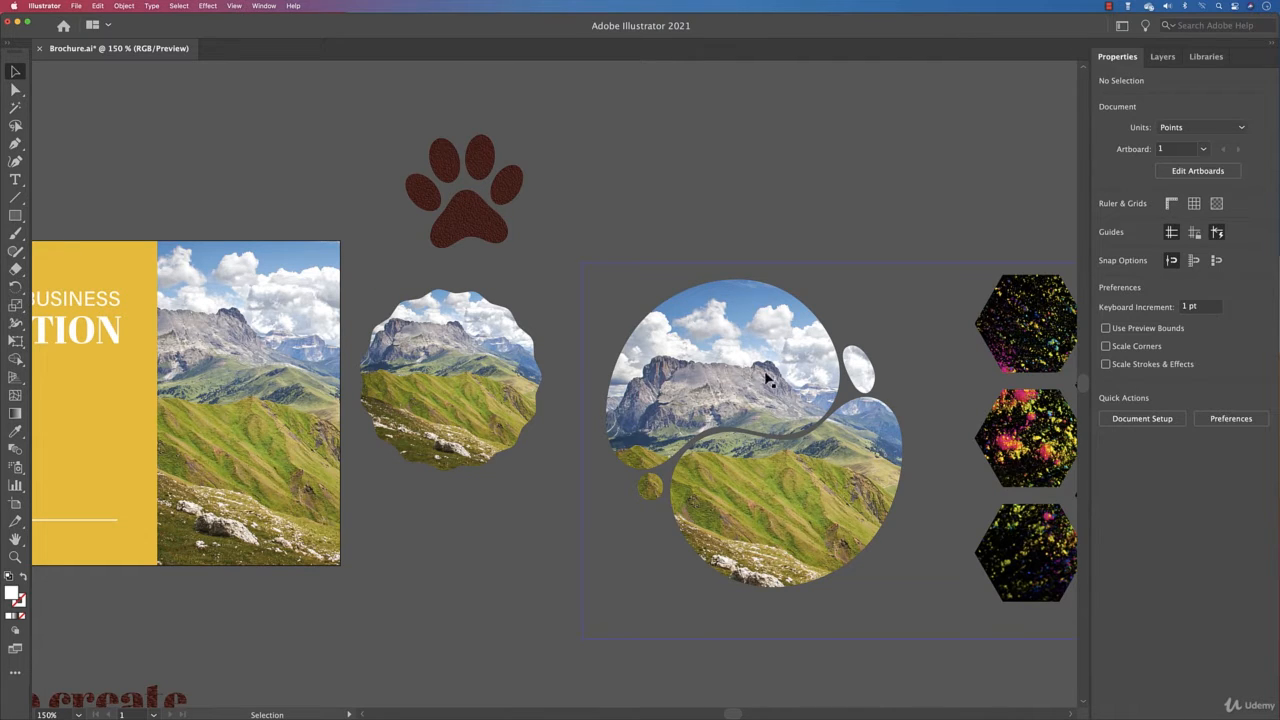
scroll(770, 378, right, 10)
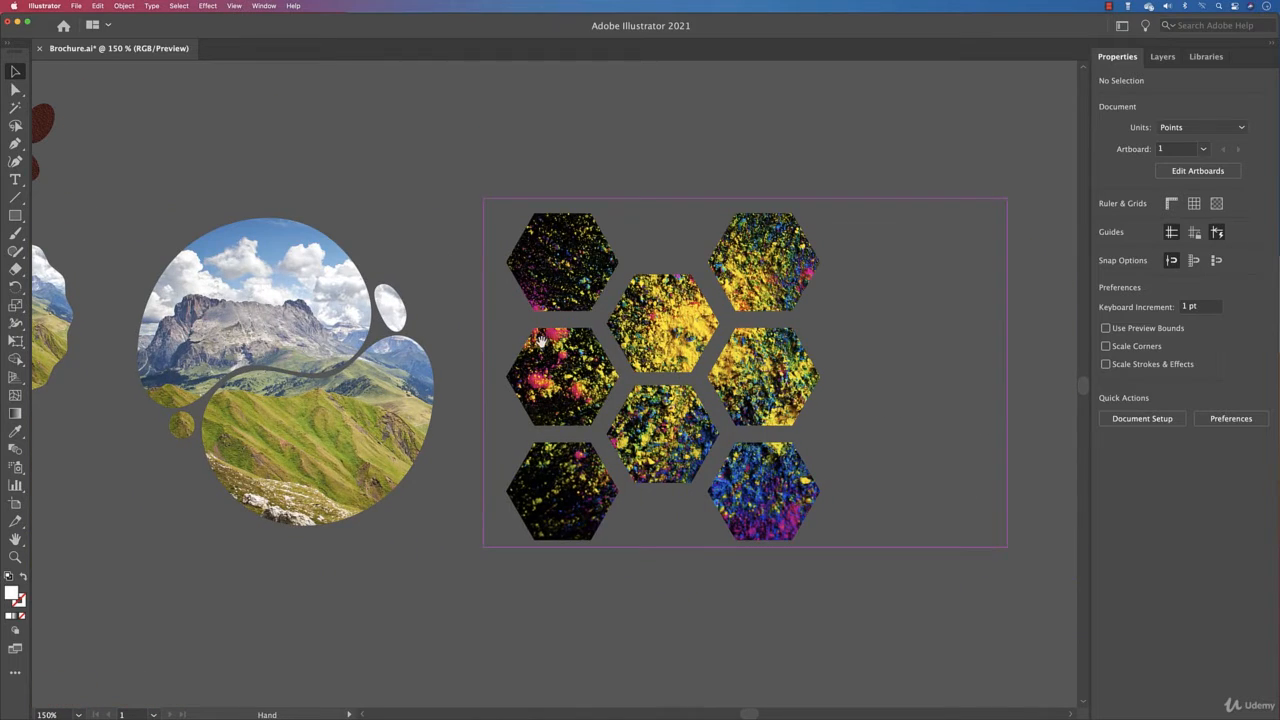
drag(444, 319, 780, 429)
drag(459, 347, 508, 316)
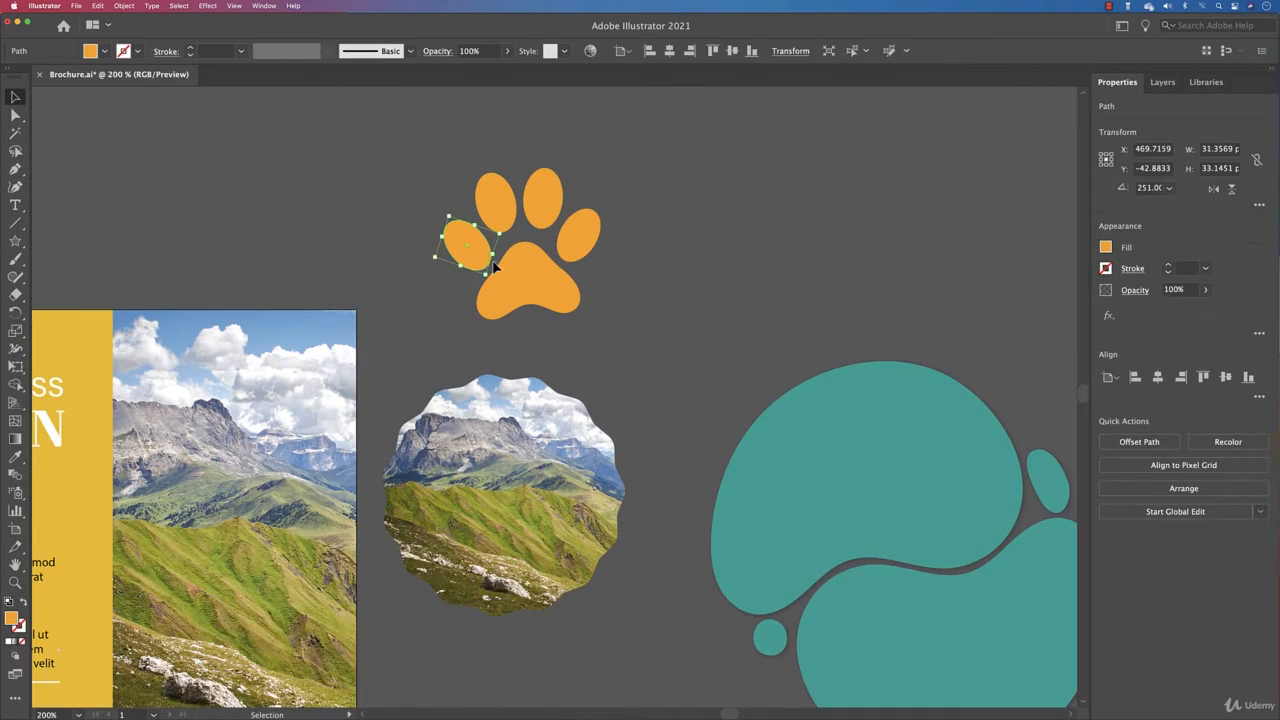
Step: Examine the orange paw print's separate toe and pad shapes and the layer that holds them
click(495, 200)
click(543, 193)
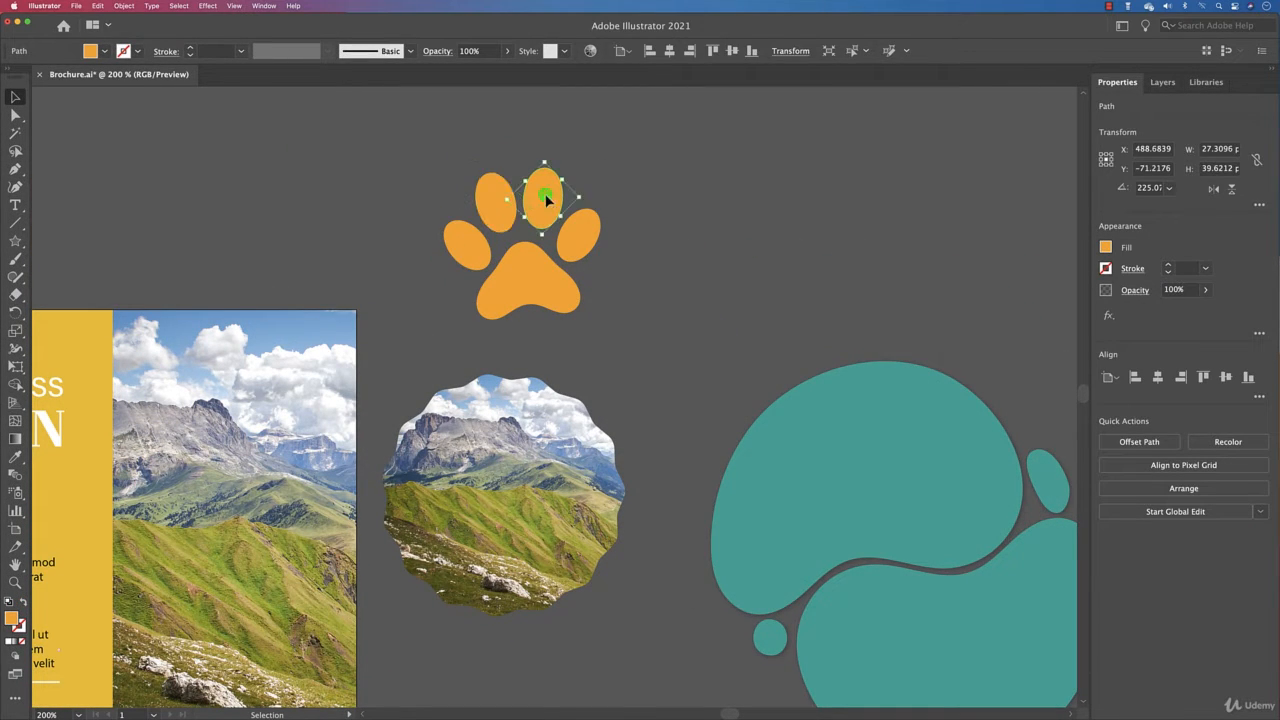
click(1162, 83)
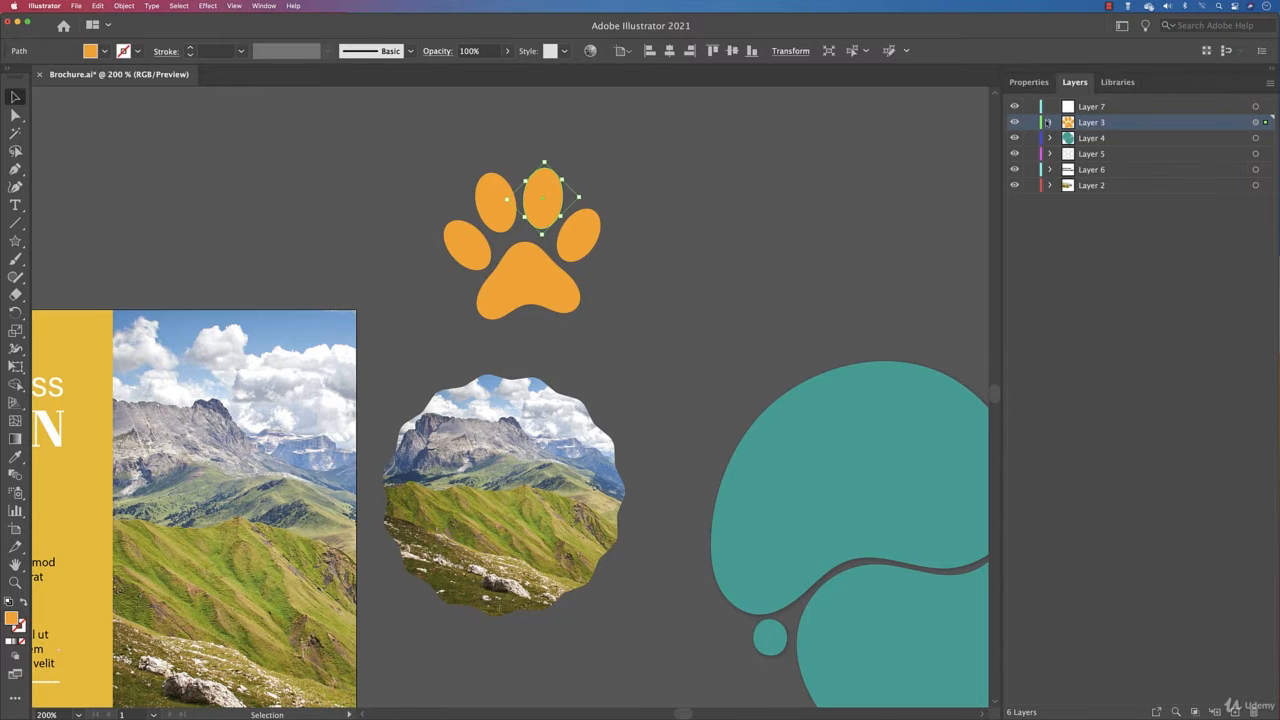
click(703, 176)
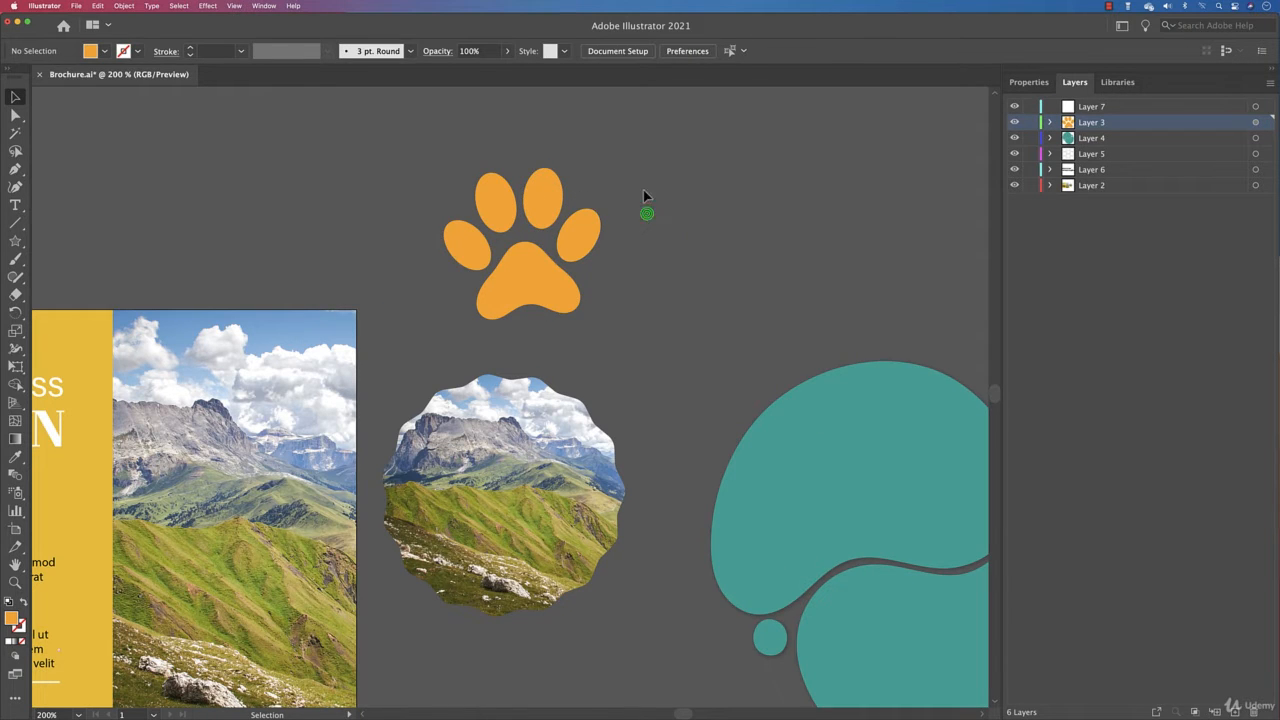
click(582, 234)
click(540, 200)
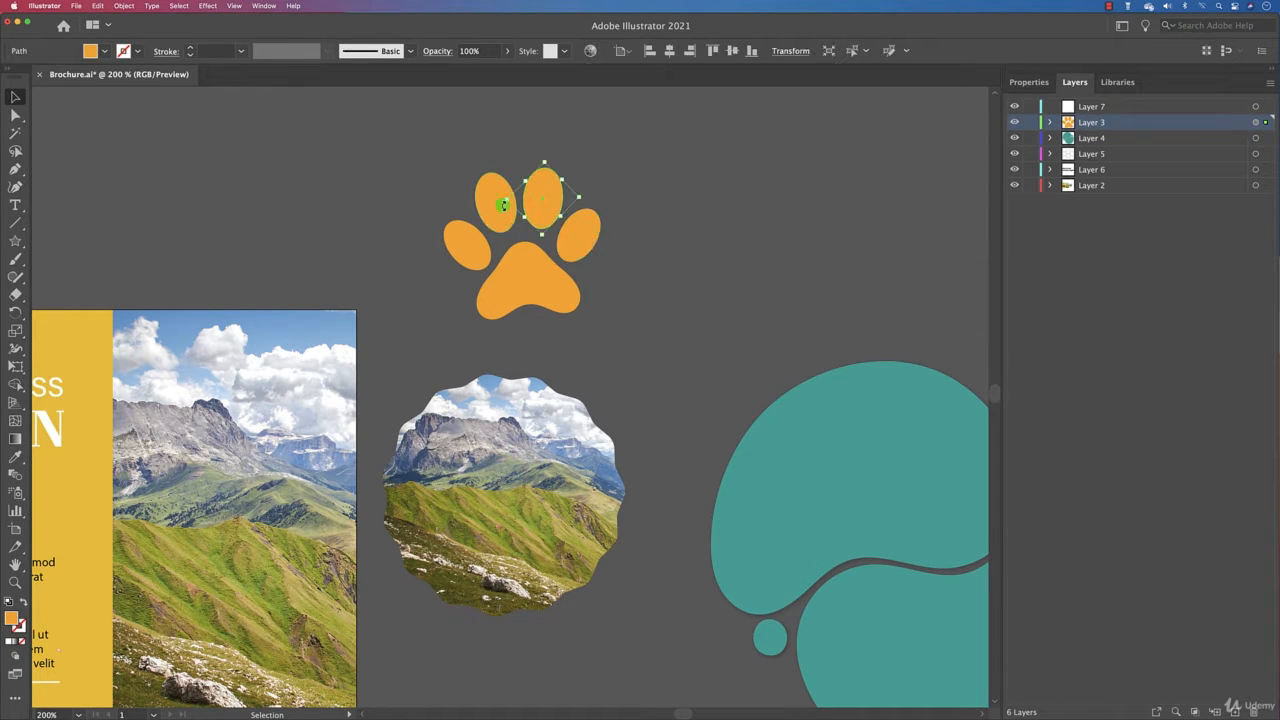
click(471, 246)
click(527, 264)
click(643, 250)
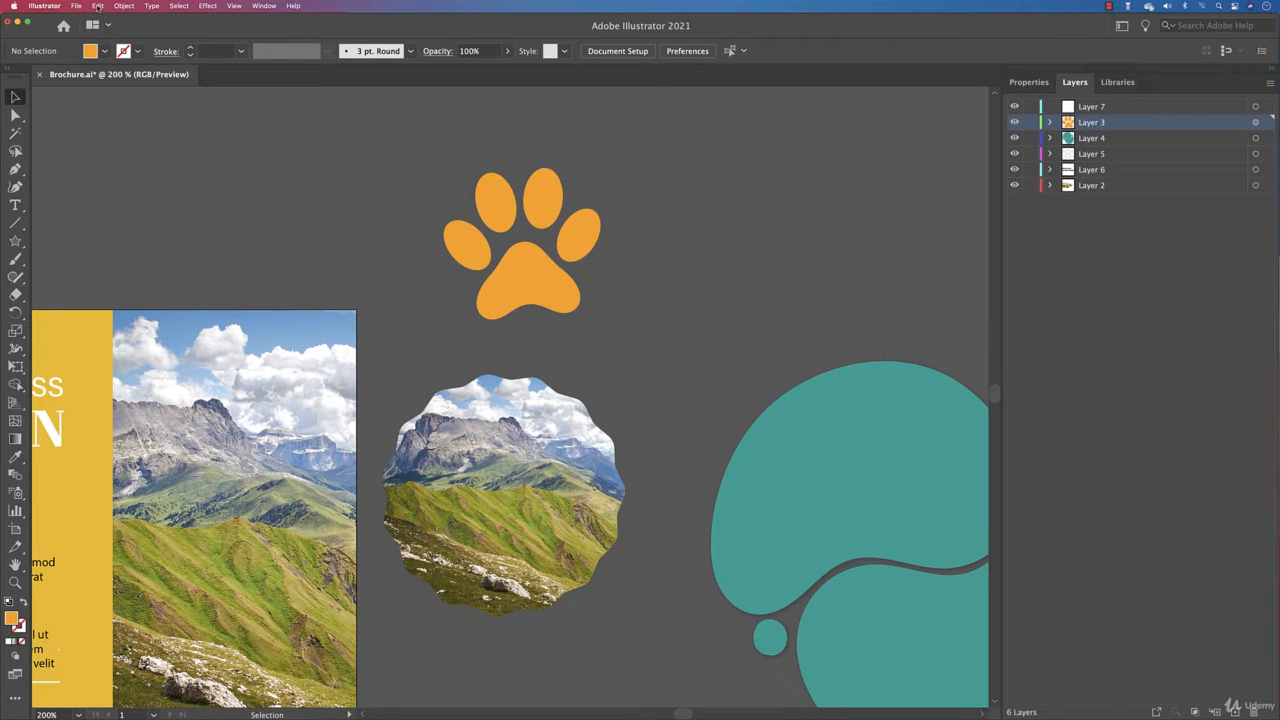
Step: Place Image-Texture.jpg over the orange paw print at about 145 pt square
click(76, 6)
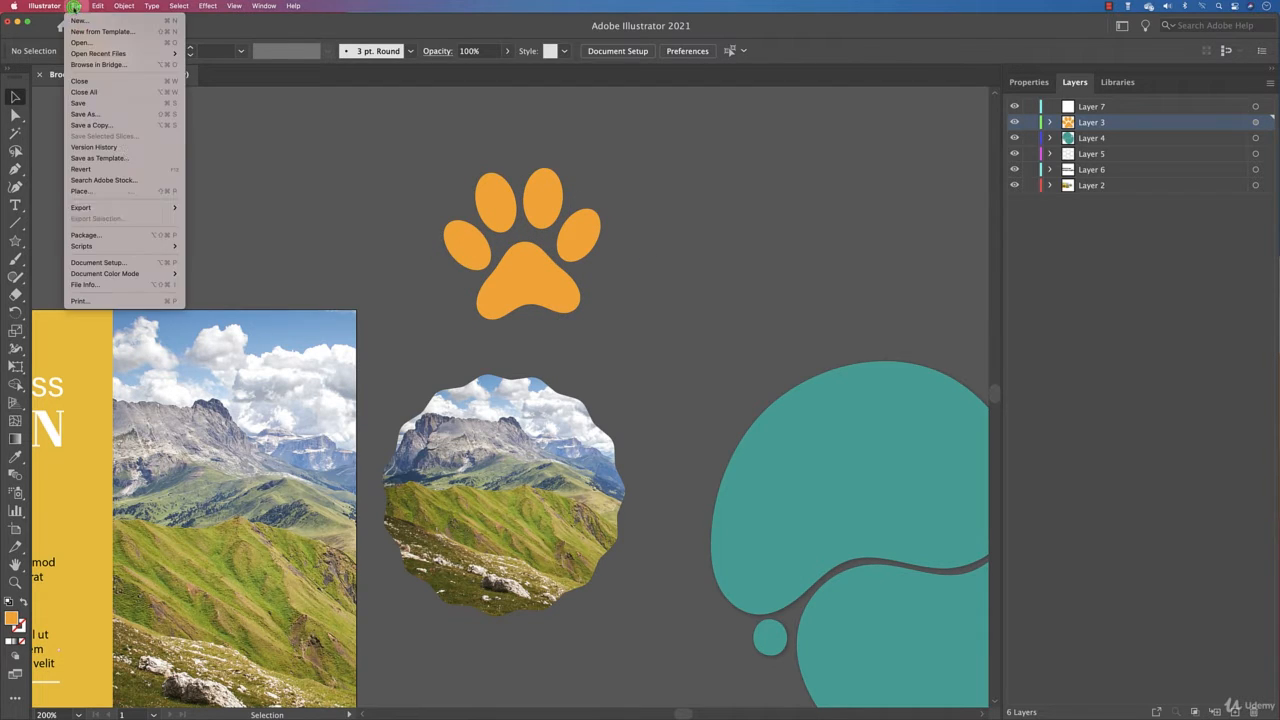
click(128, 190)
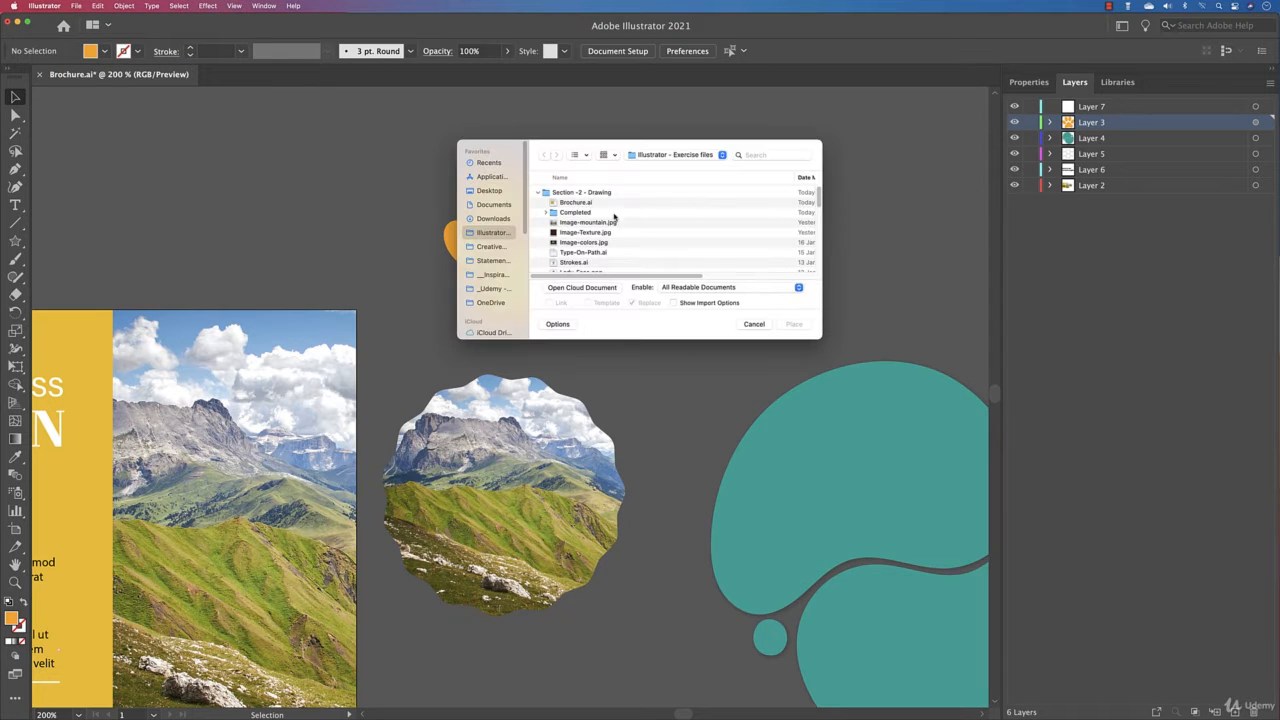
click(606, 232)
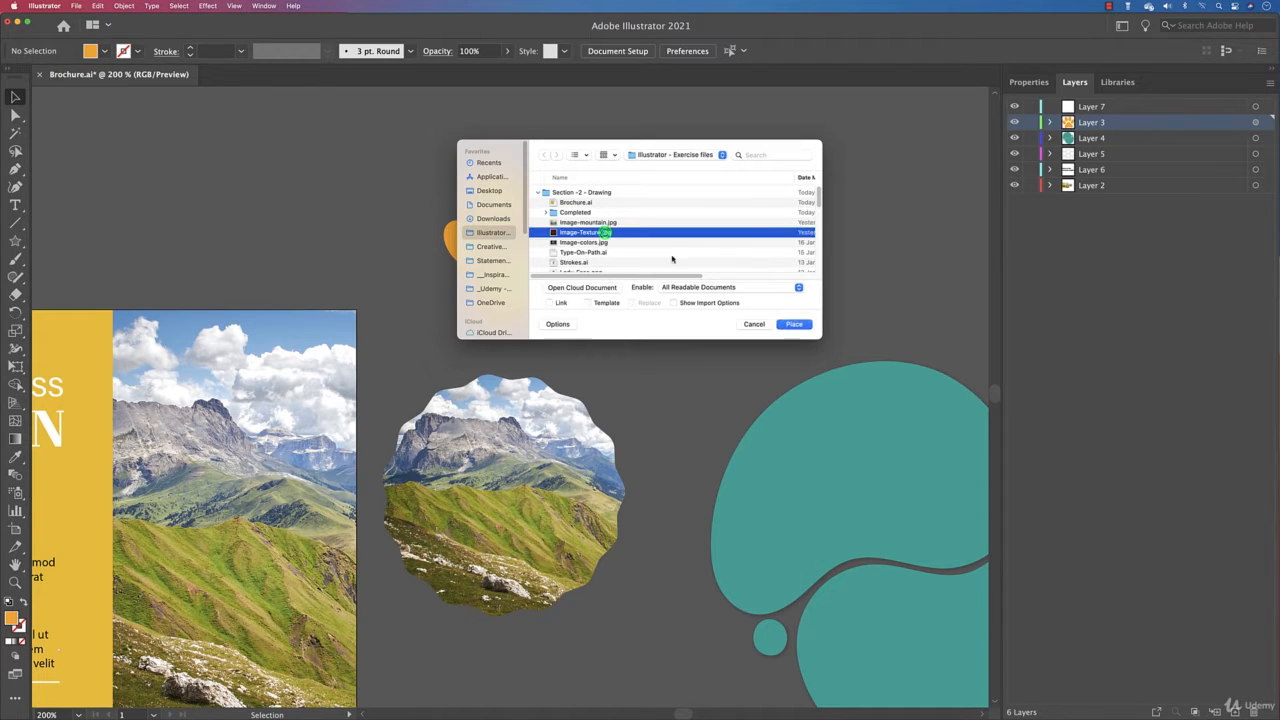
click(792, 324)
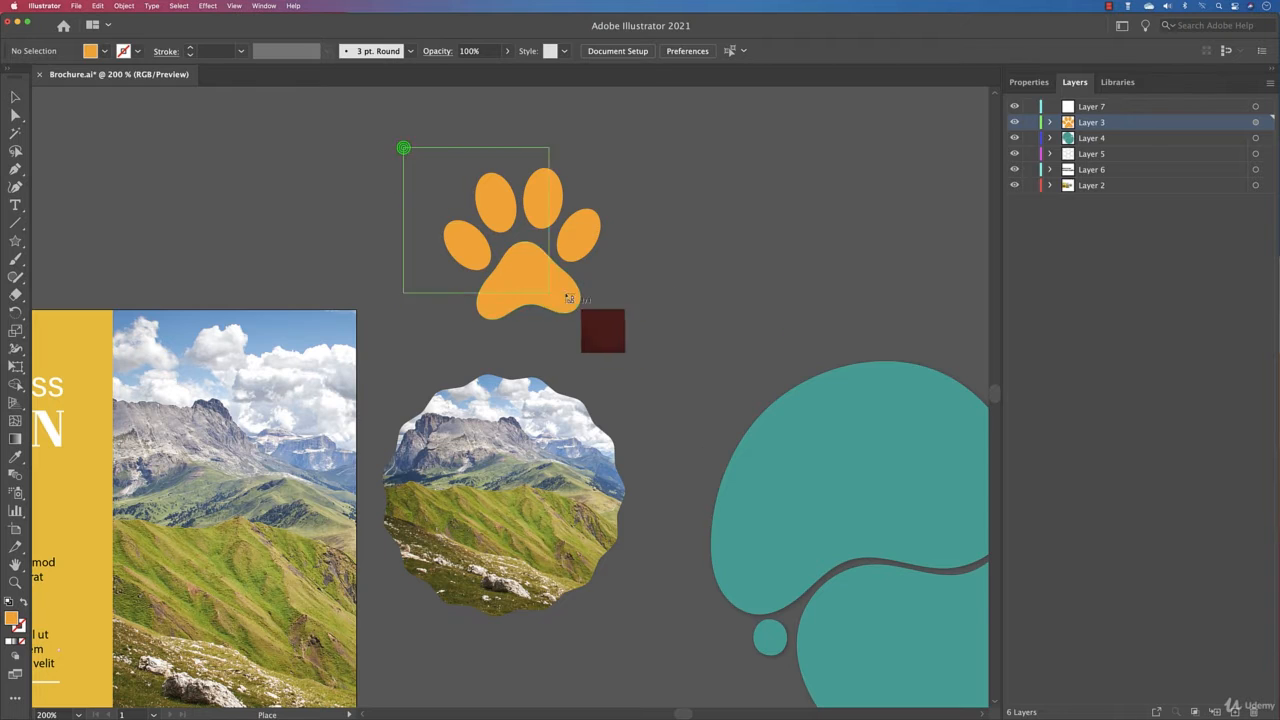
drag(666, 339, 714, 365)
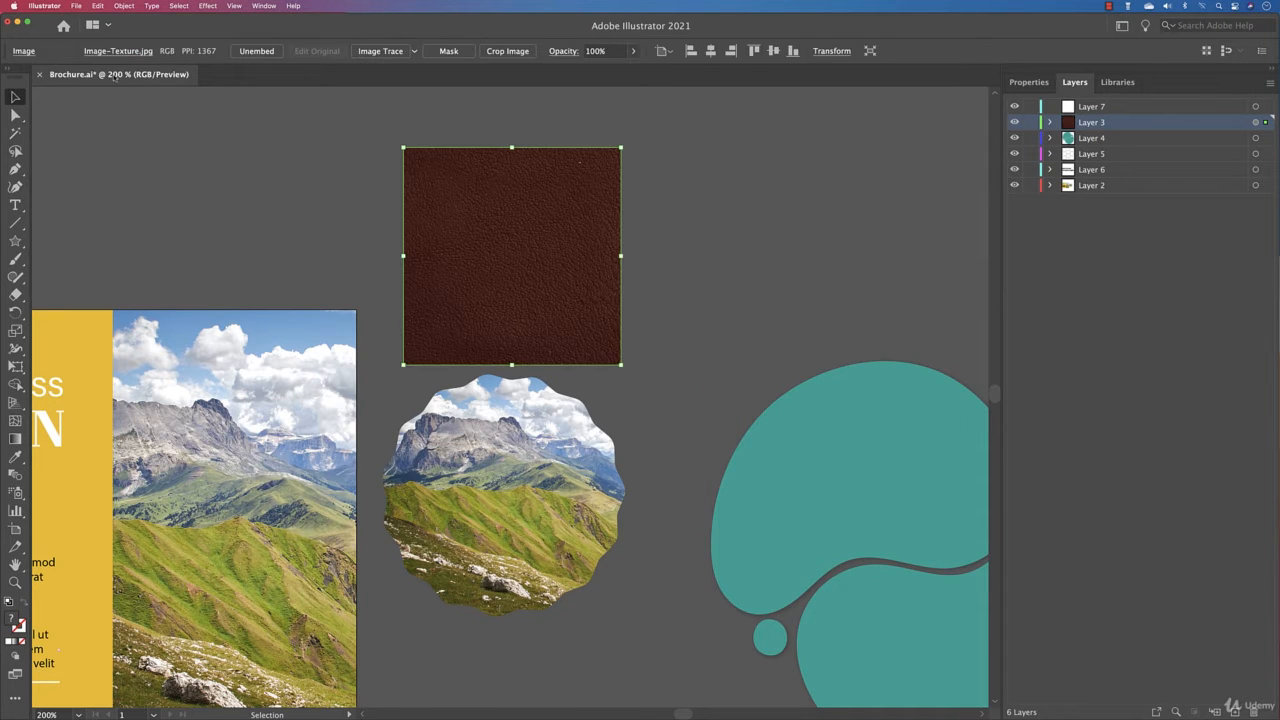
Step: Send the leather texture image to the back, behind the paw shapes
click(1028, 82)
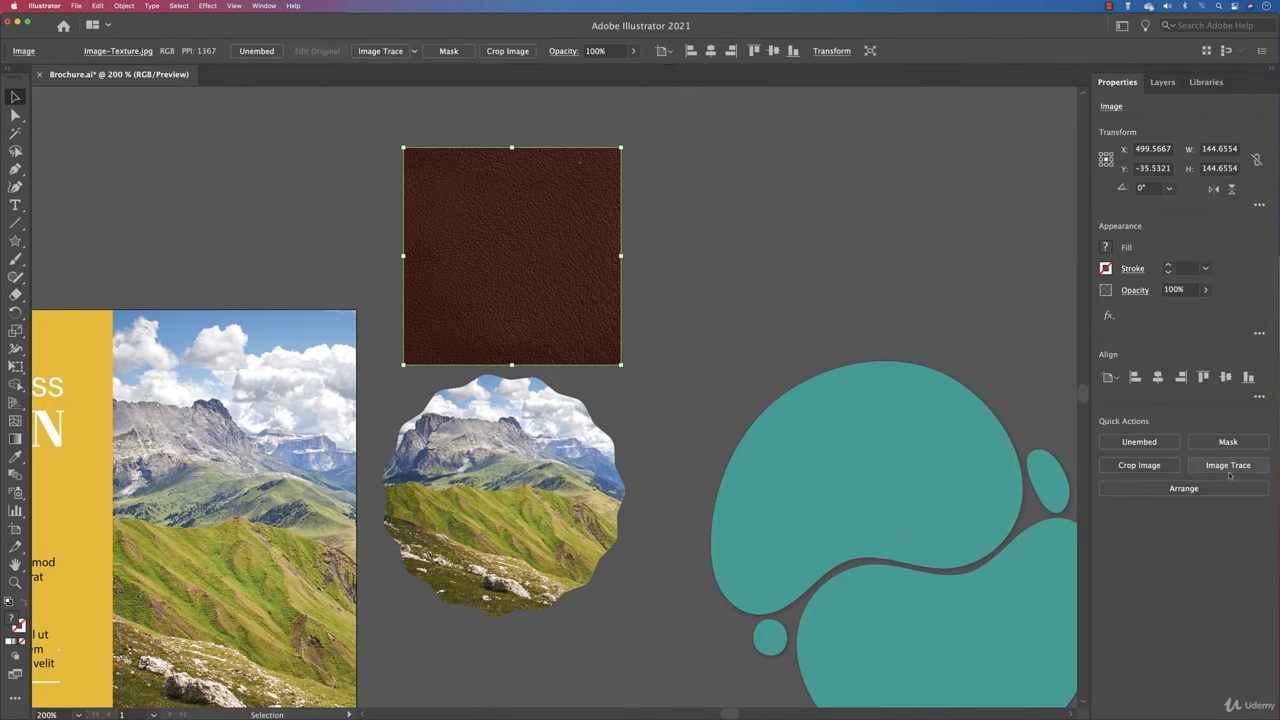
click(1229, 490)
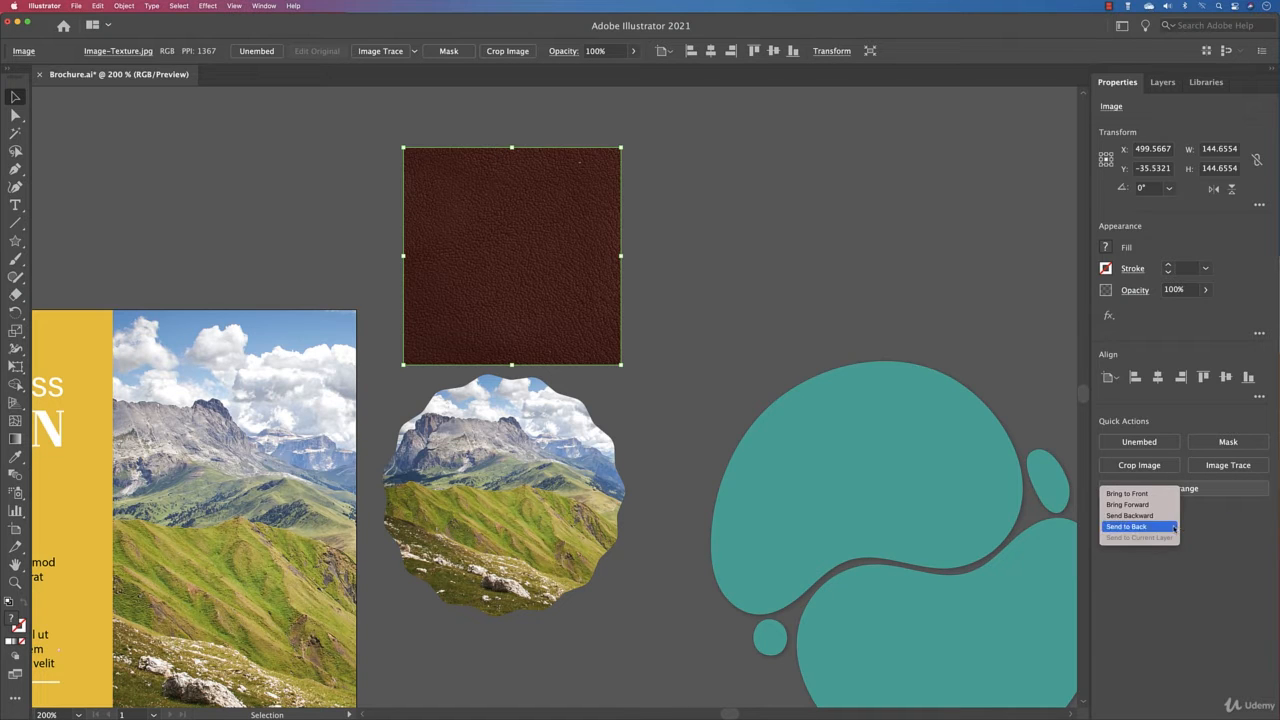
click(1176, 527)
Step: Try to make a clipping mask from the leather texture and the separate paw shapes, and undo it
click(1162, 82)
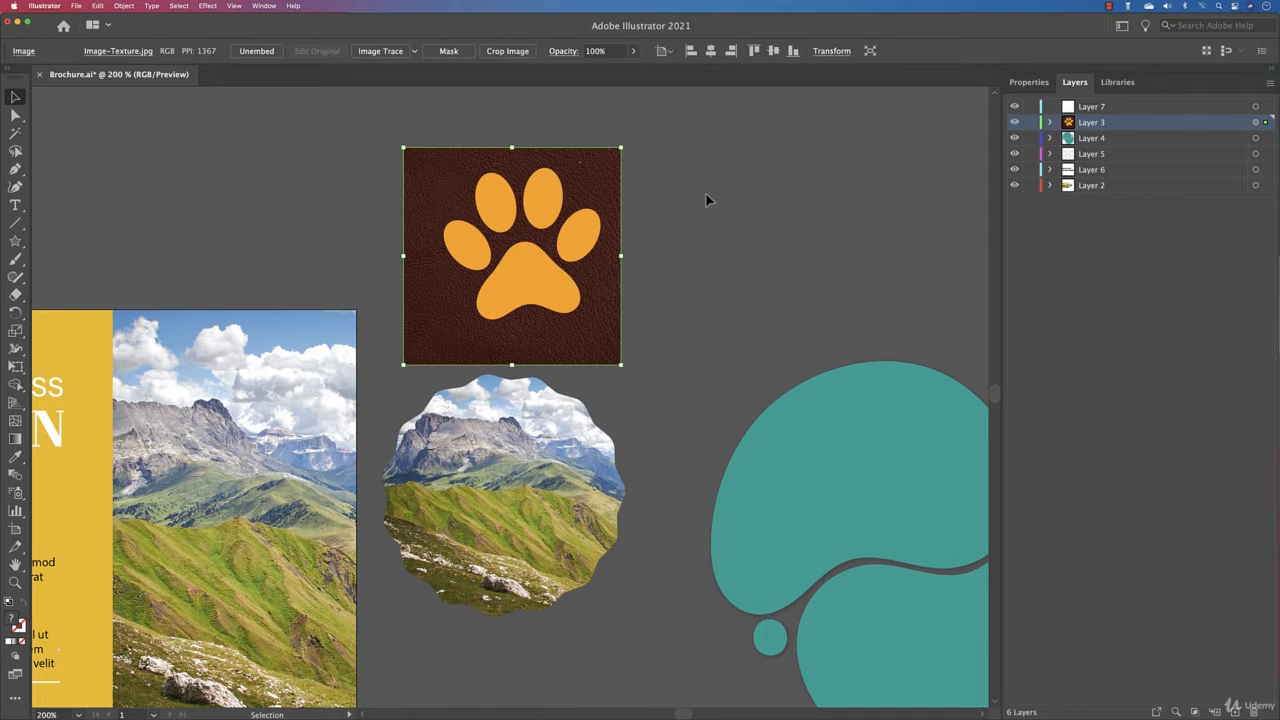
drag(681, 152, 432, 314)
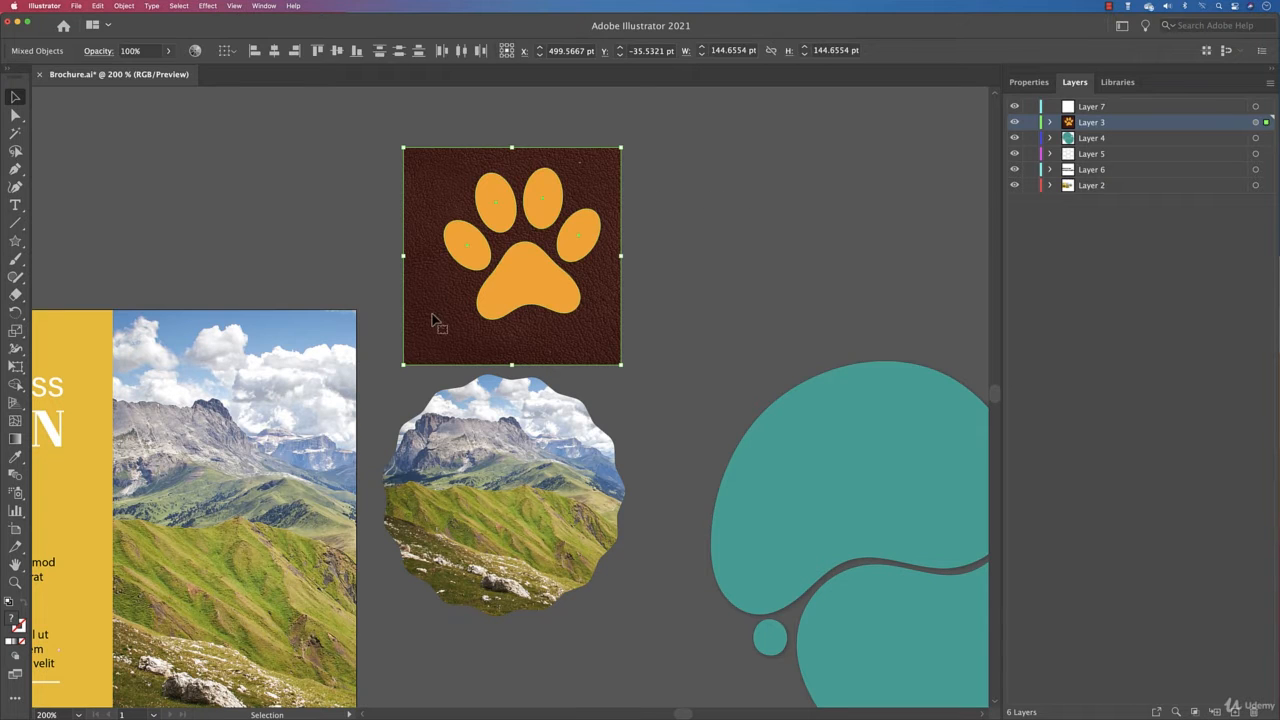
click(1045, 82)
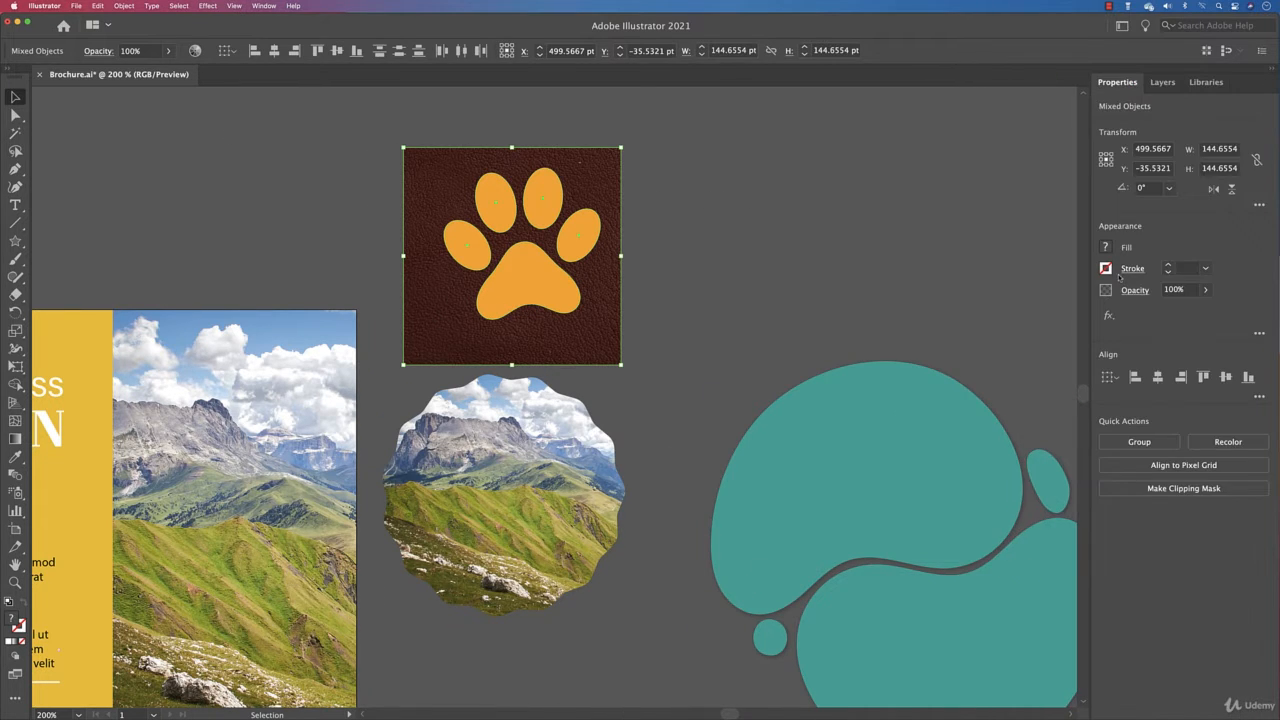
click(1183, 488)
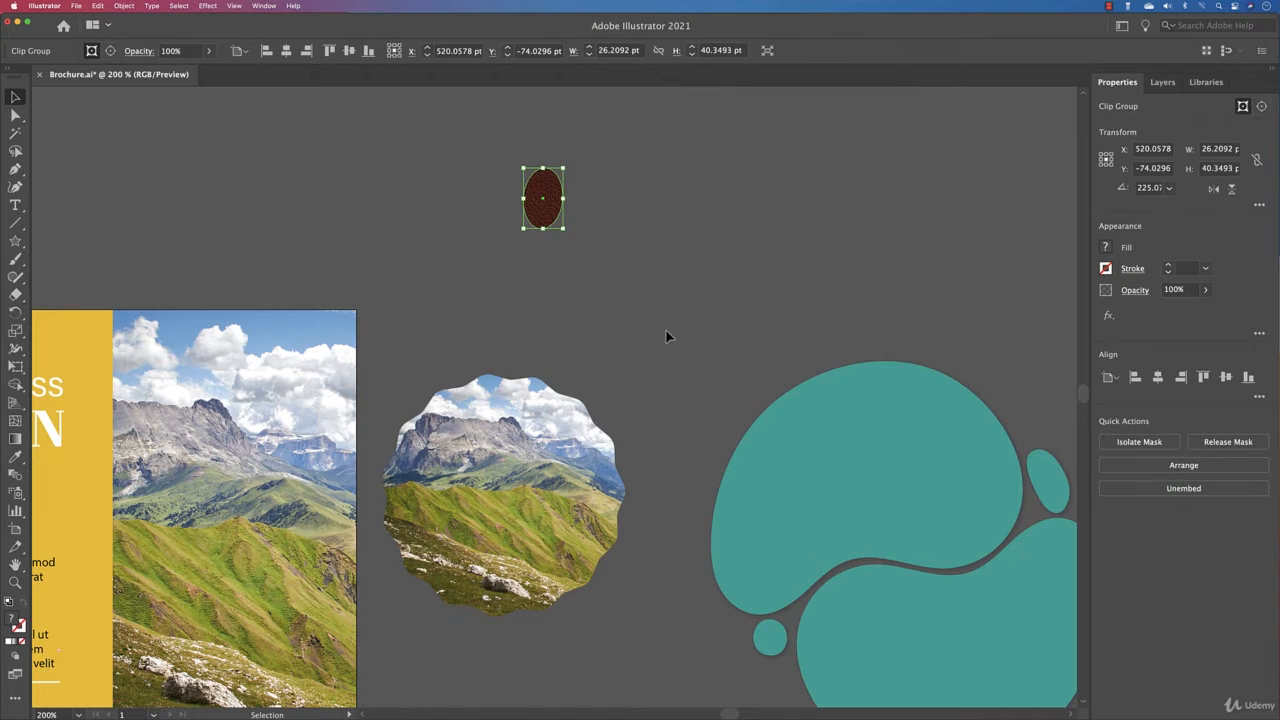
click(645, 261)
key(super+z)
click(645, 262)
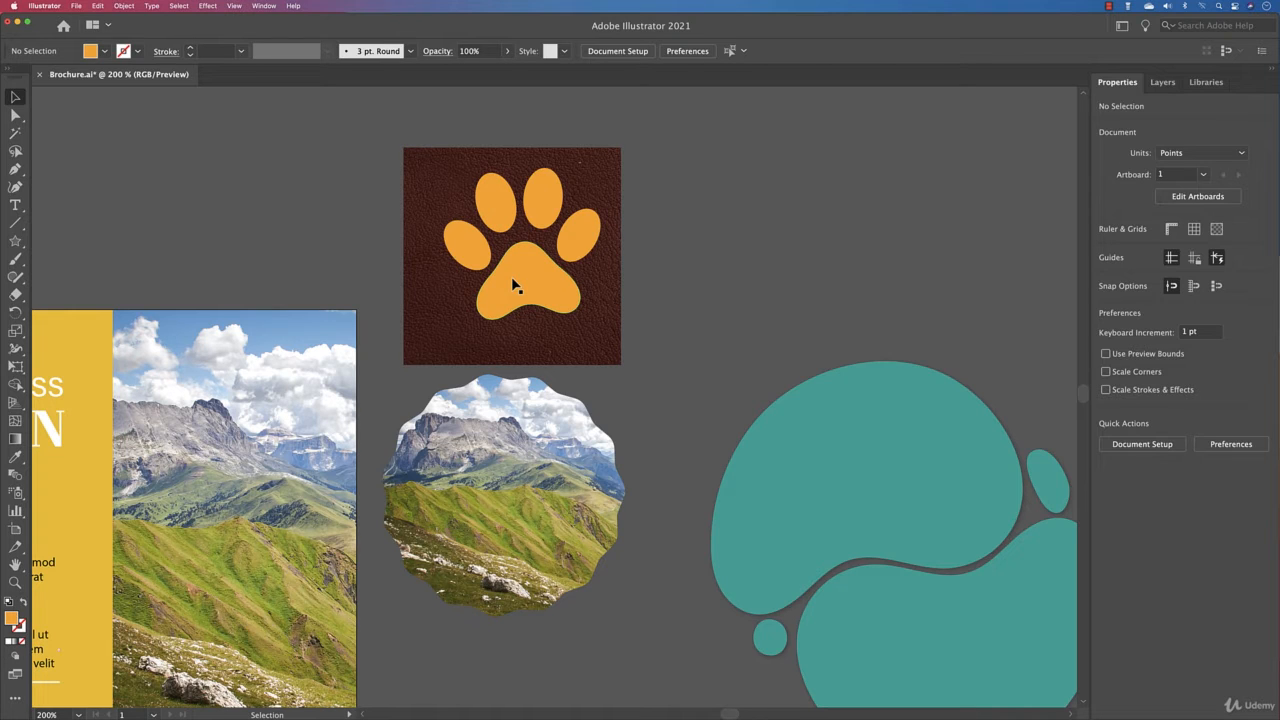
Step: Combine the five orange paw shapes, without the texture, into one compound path and check it by expanding Layer 3
click(673, 180)
click(451, 329)
click(600, 192)
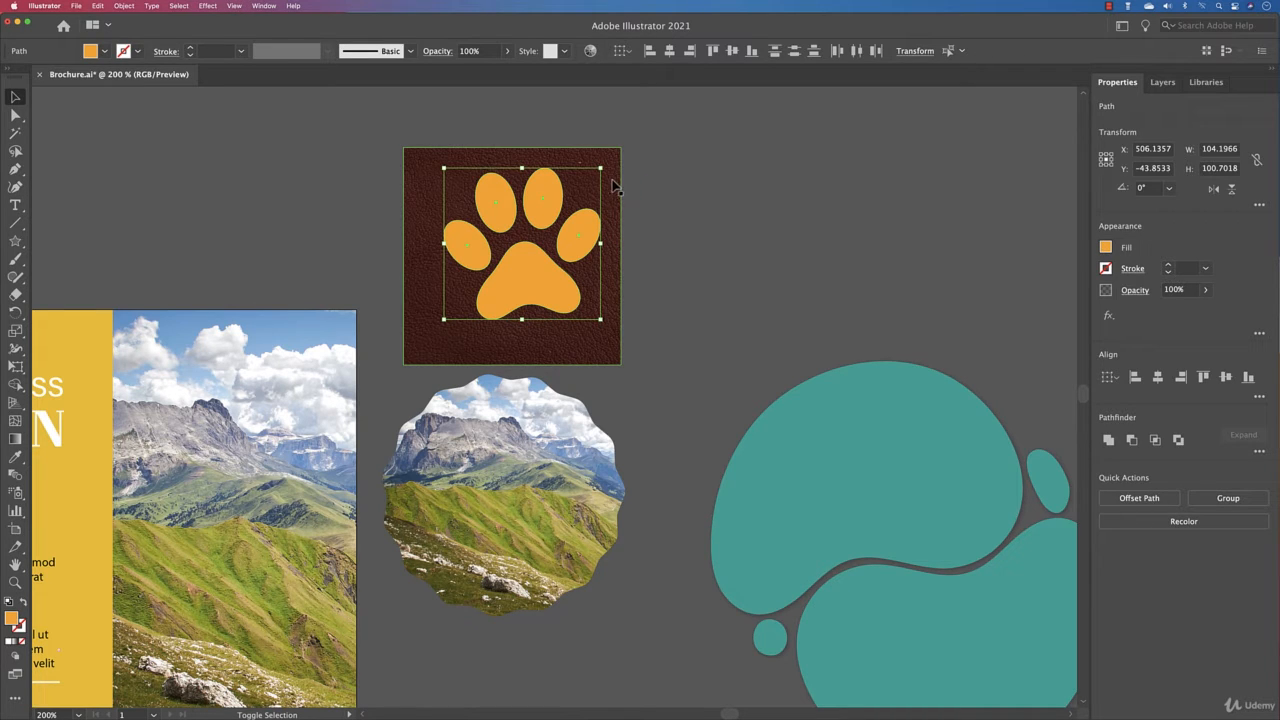
click(122, 6)
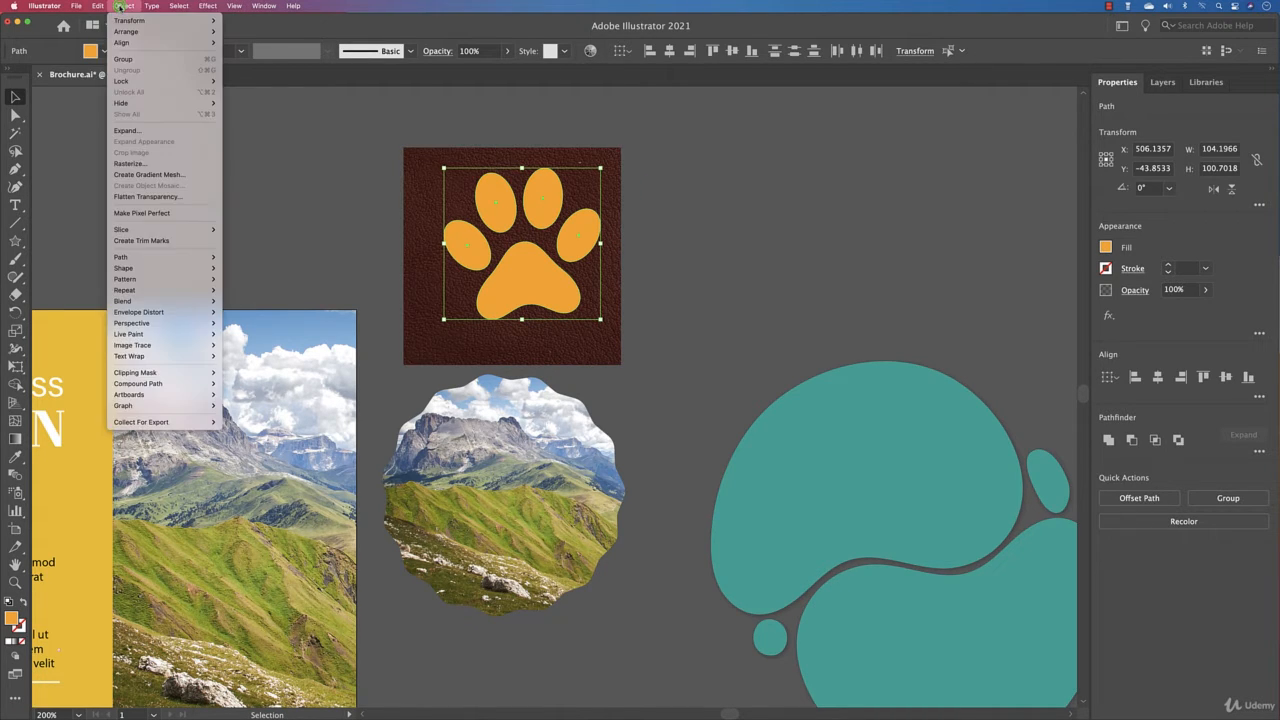
mouse_move(158, 384)
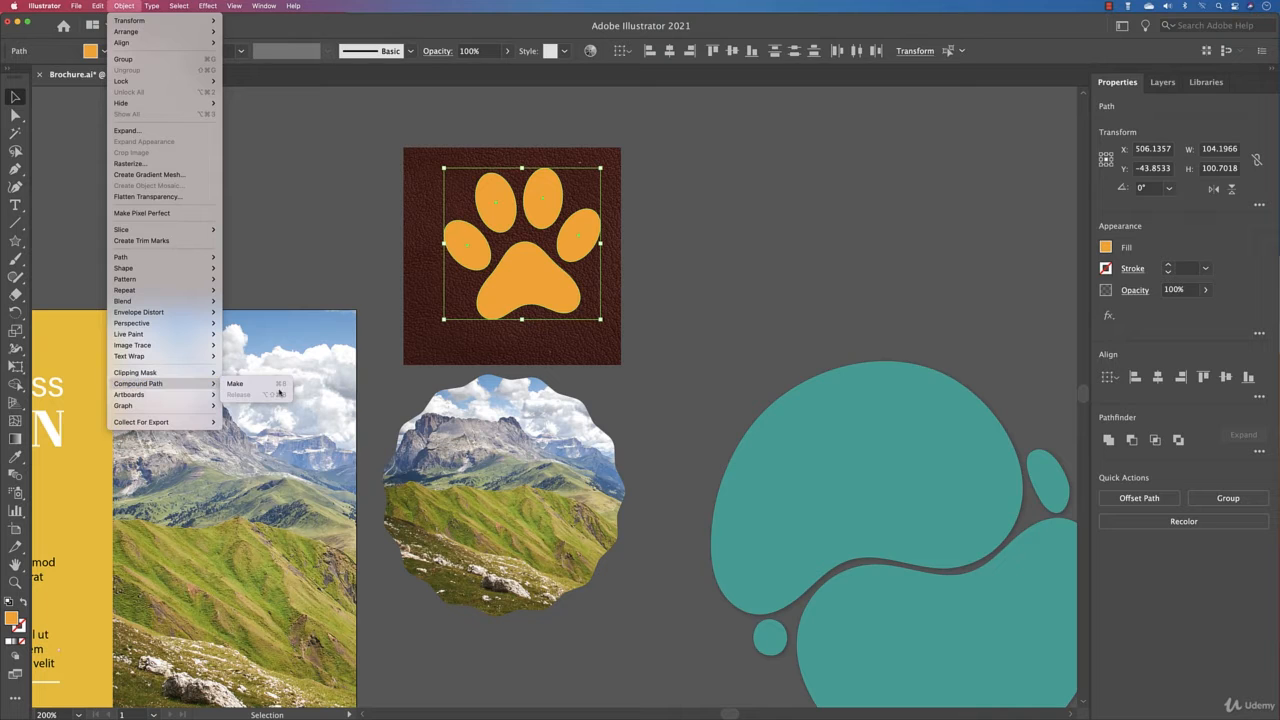
click(238, 384)
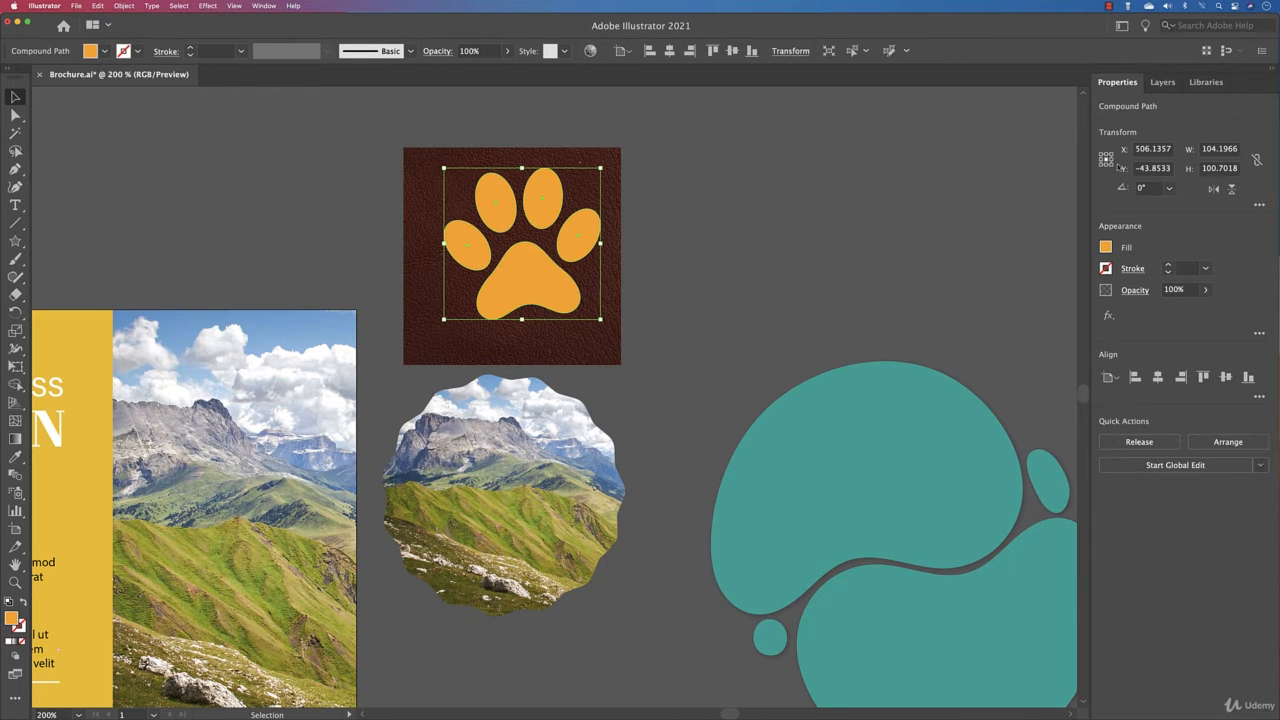
click(1162, 82)
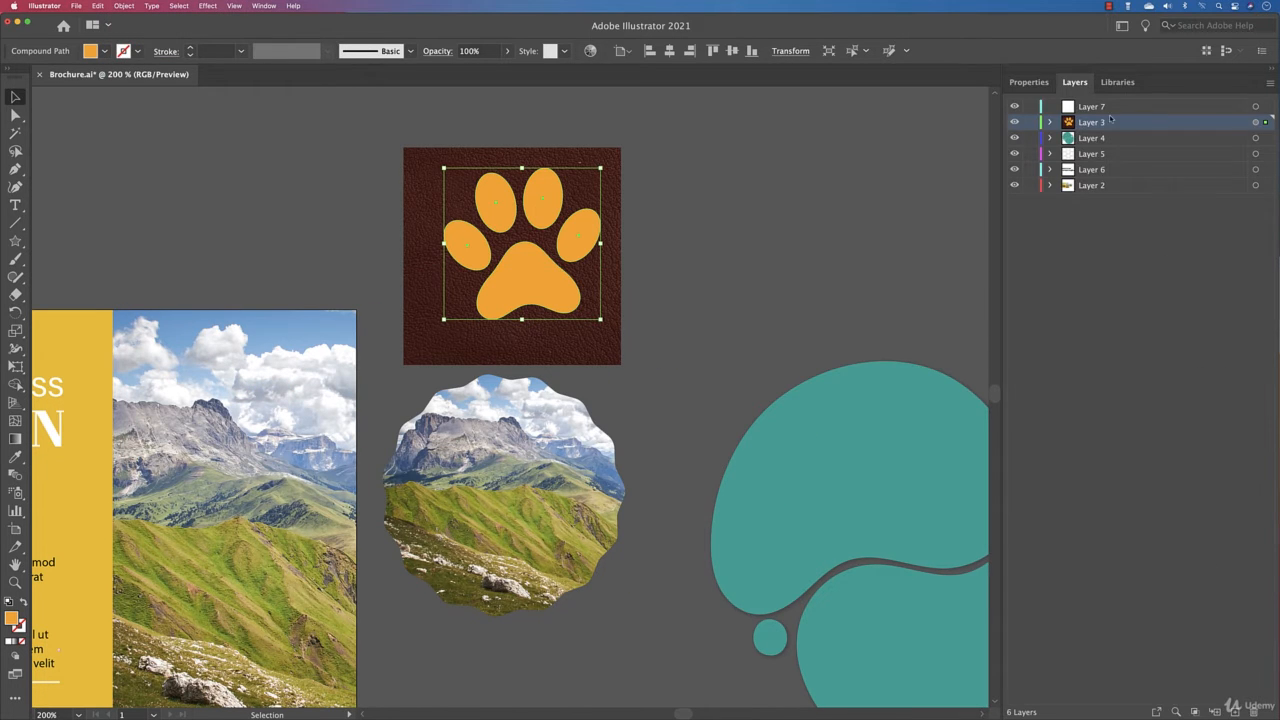
click(1050, 122)
click(1160, 141)
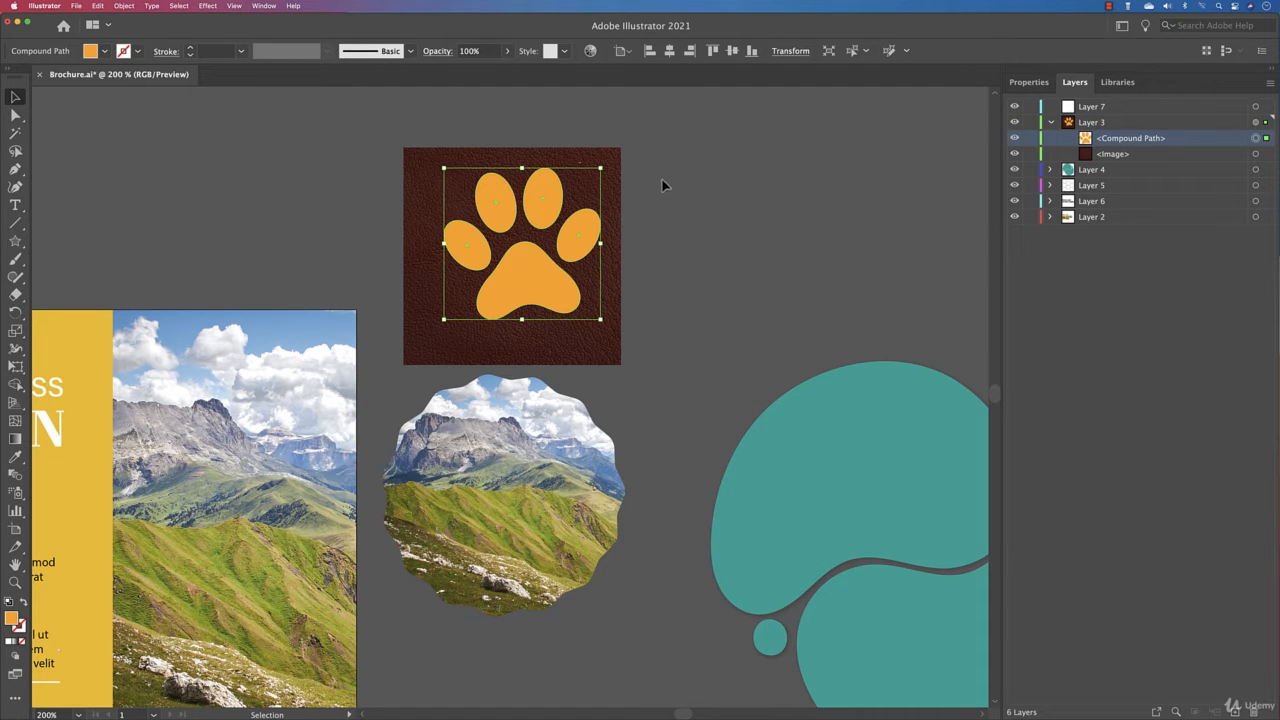
Step: Make a clipping mask from the paw compound path and the leather texture image, and deselect everything
drag(663, 184, 504, 288)
click(1025, 84)
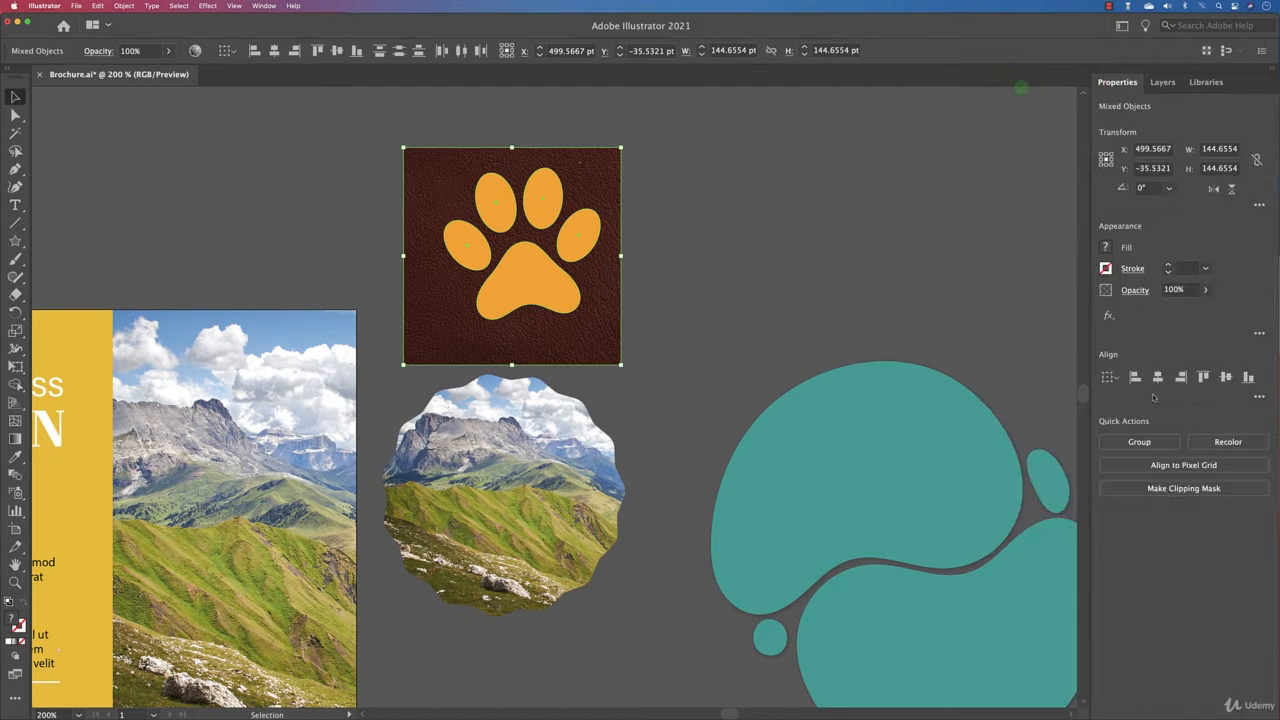
click(1170, 489)
click(728, 282)
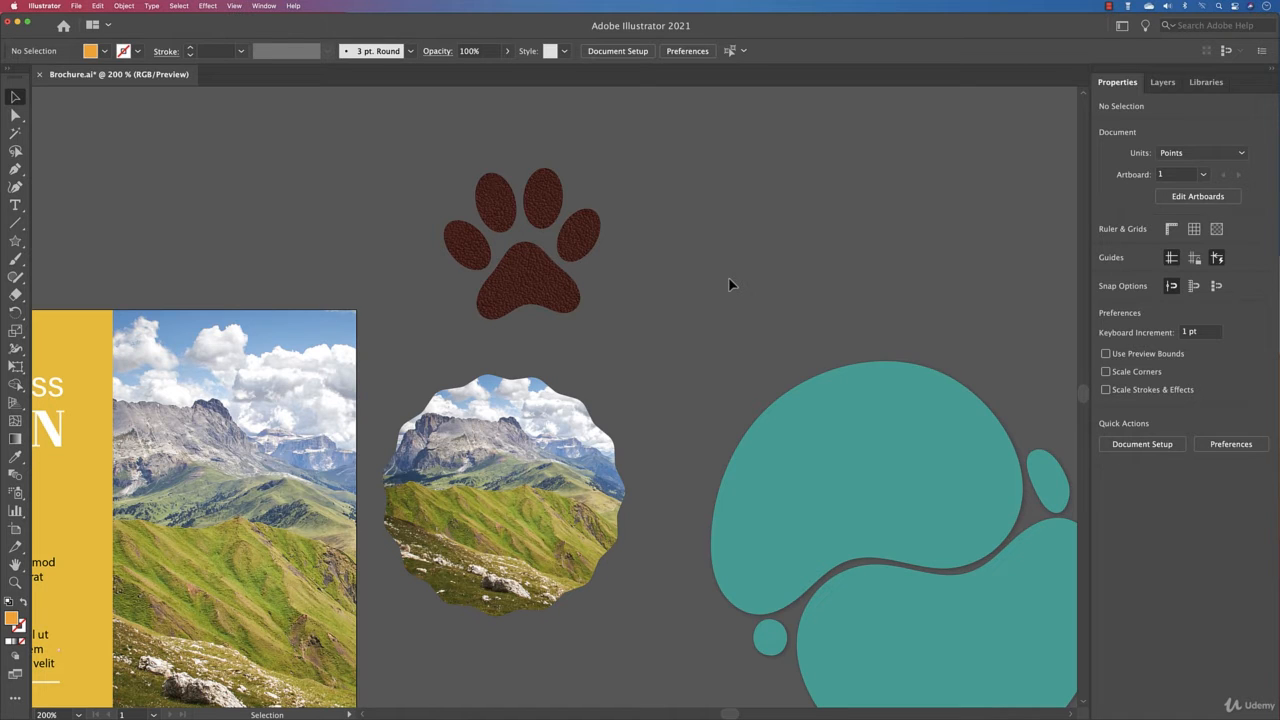
Step: Combine the four teal blob shapes into one compound path and check it by expanding Layer 4
drag(806, 326, 614, 151)
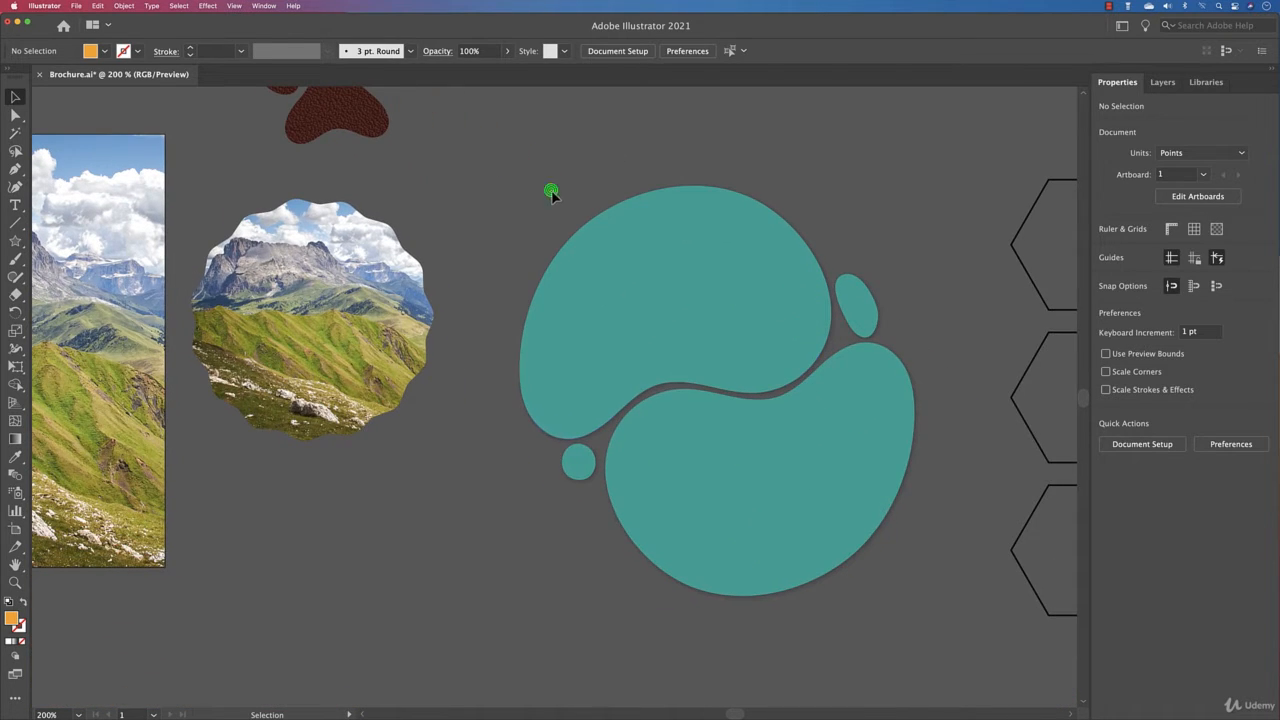
drag(911, 573, 911, 573)
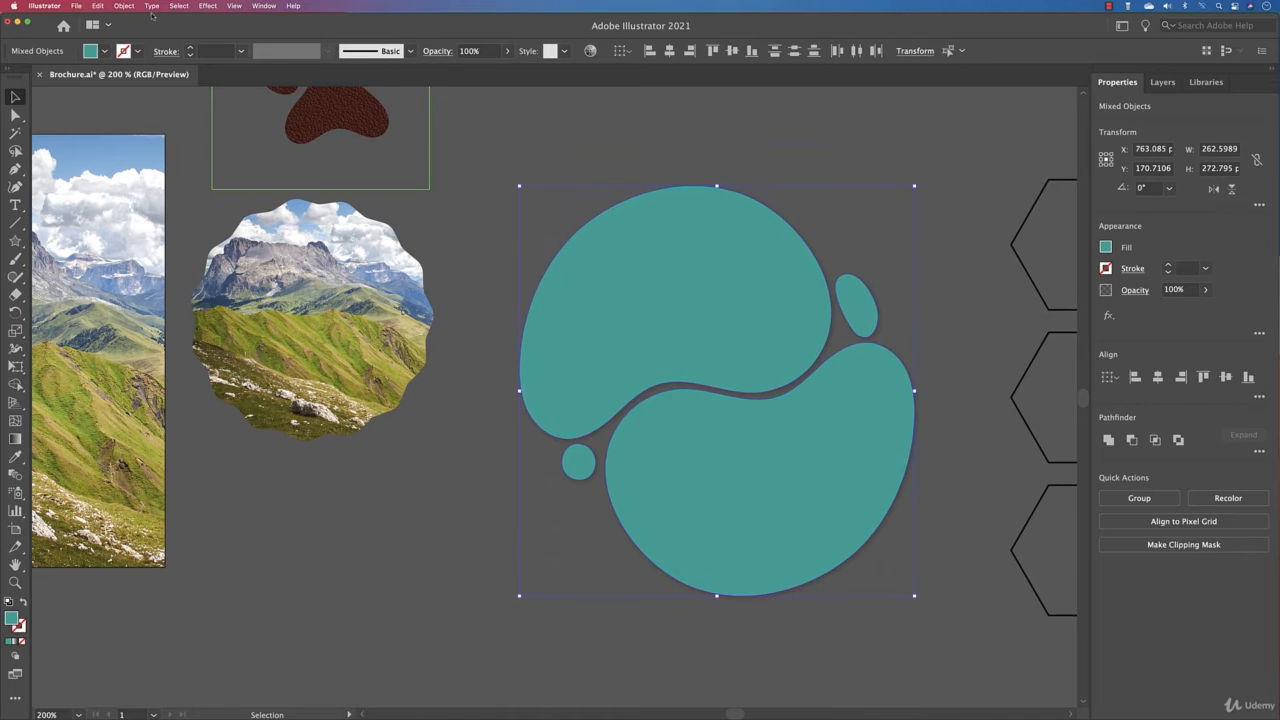
click(124, 6)
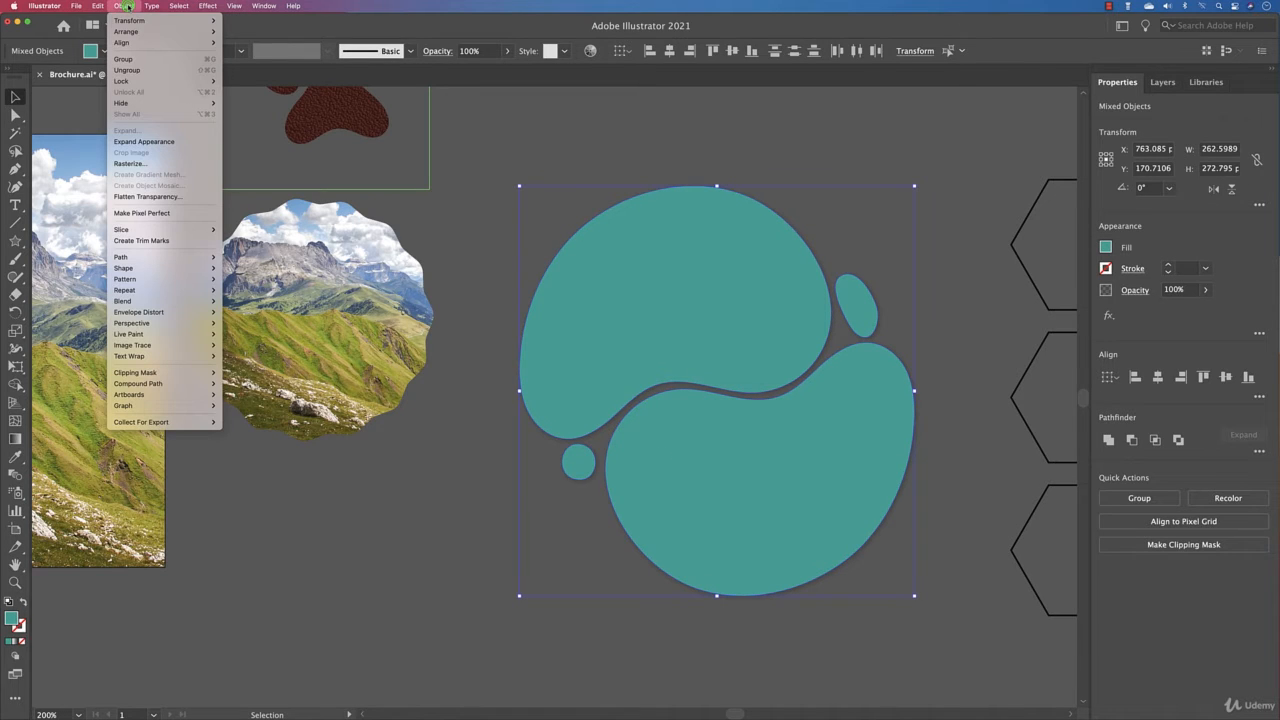
mouse_move(165, 383)
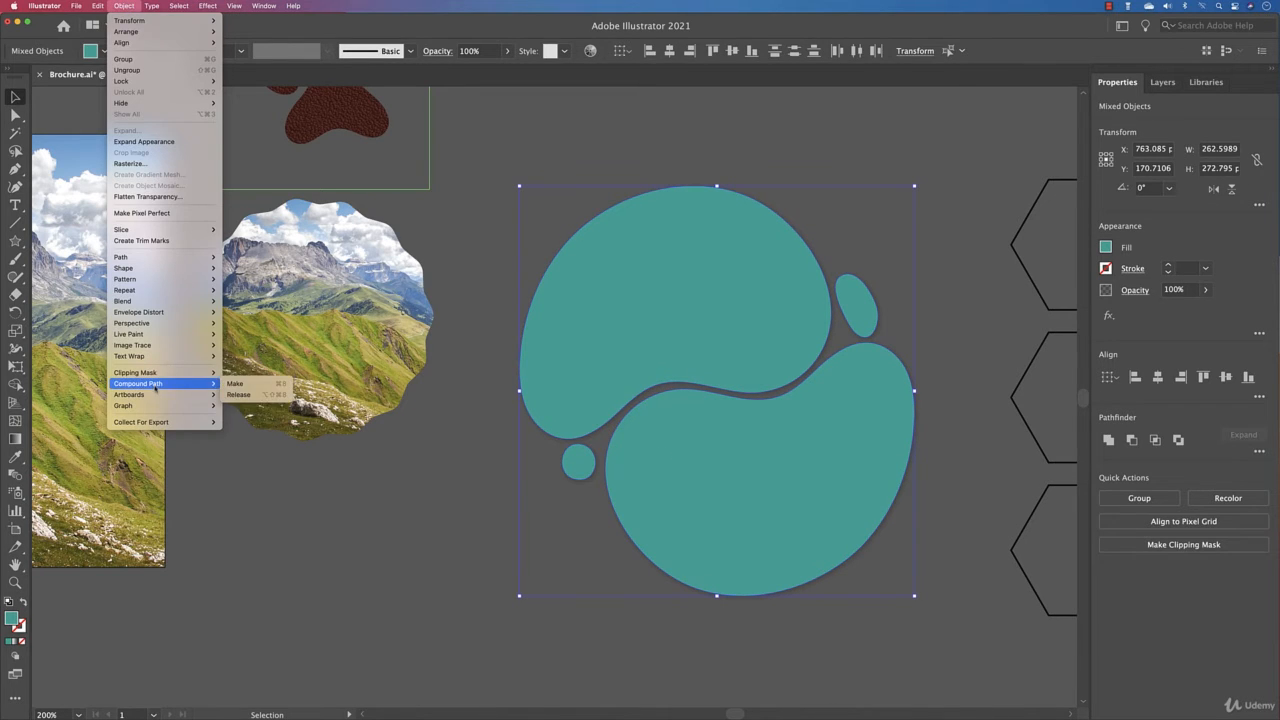
click(236, 384)
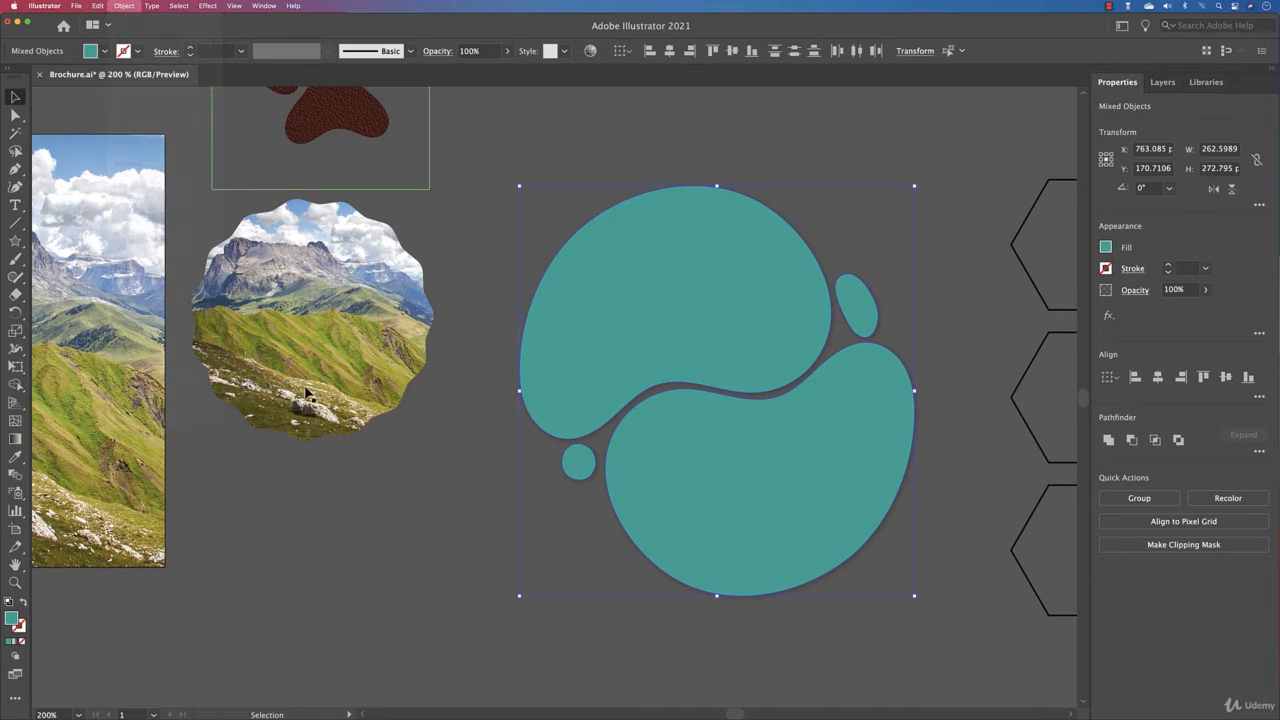
click(1160, 84)
click(1051, 154)
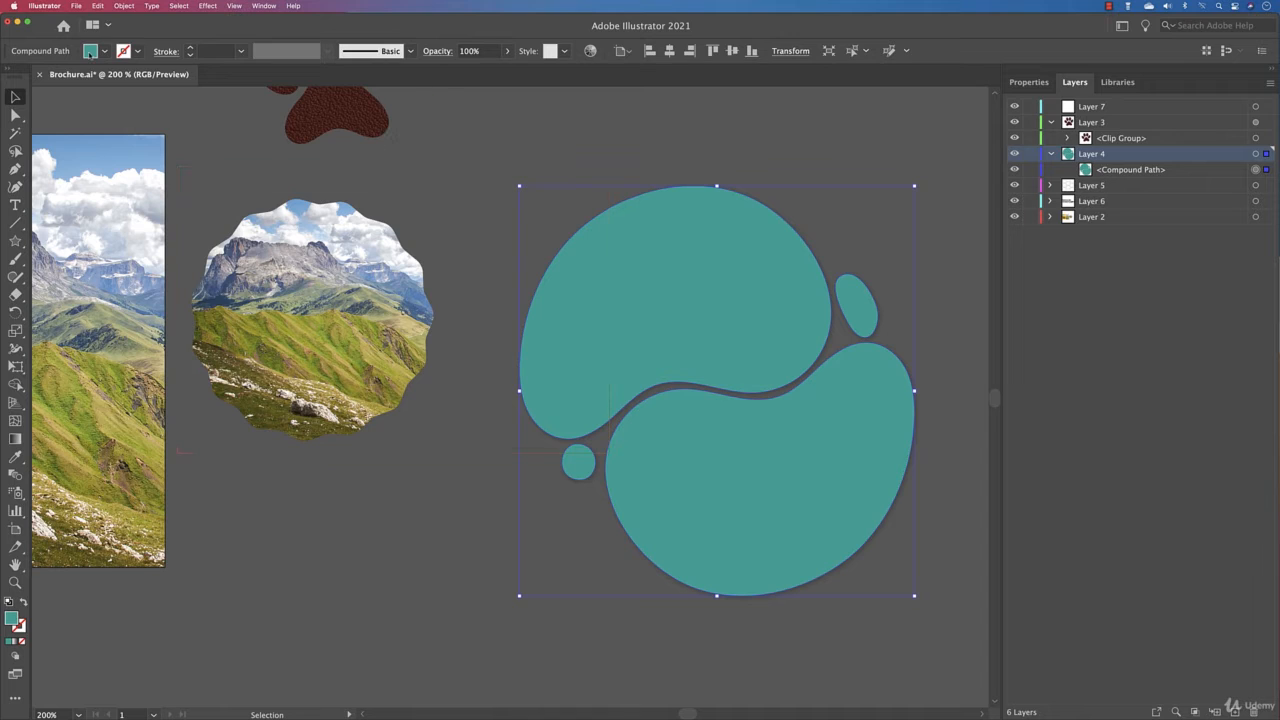
Step: Place Image-mountain.jpg over the teal blob compound path at about 501 × 334 pt, covering all four blobs
click(72, 7)
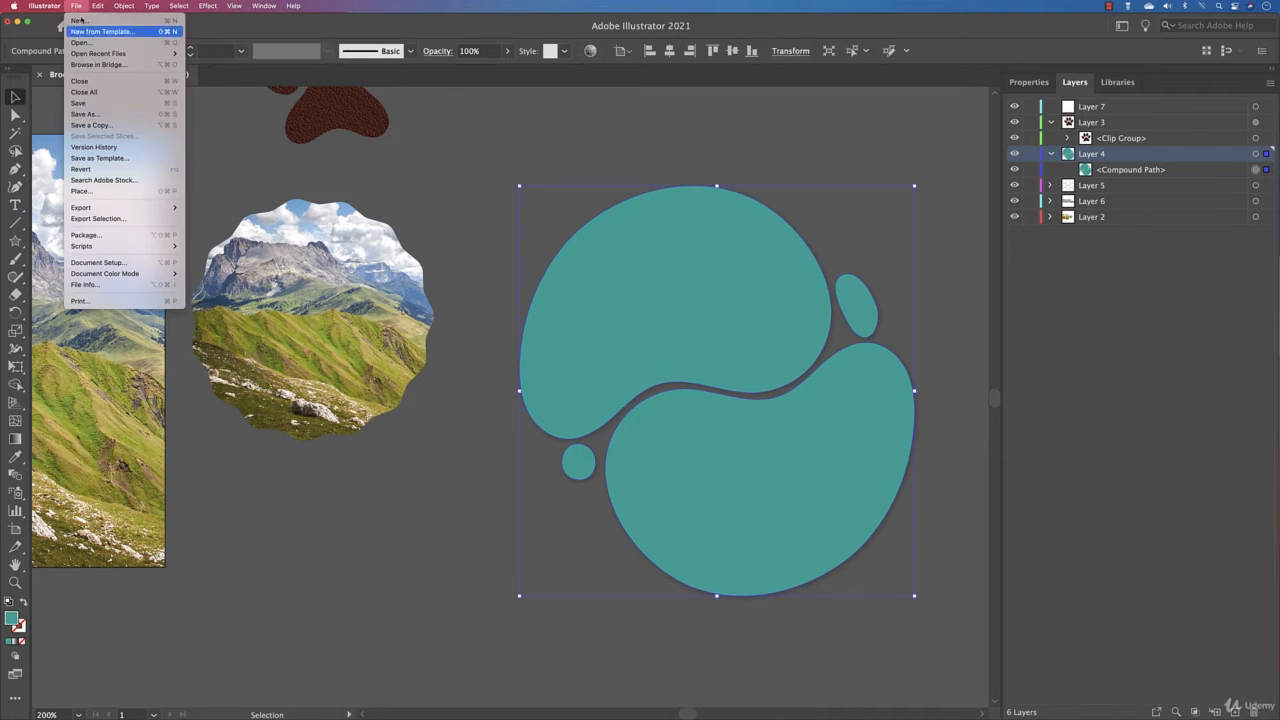
click(120, 195)
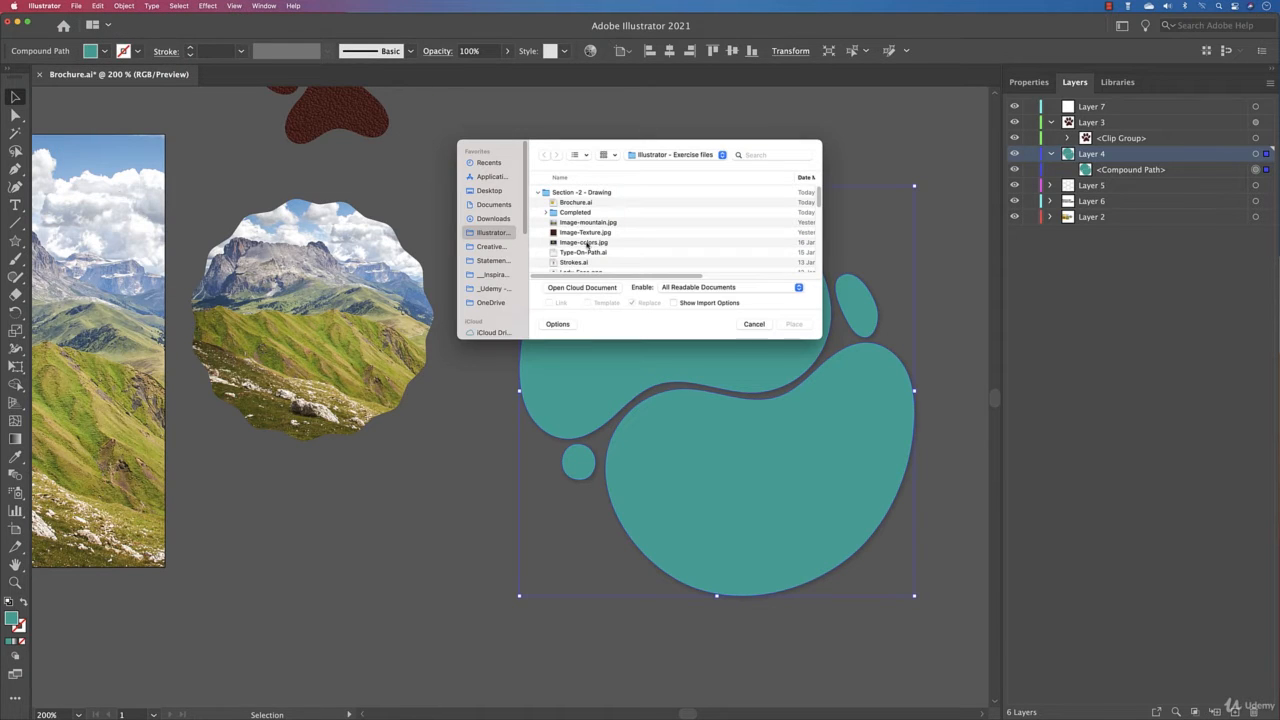
click(600, 224)
click(782, 325)
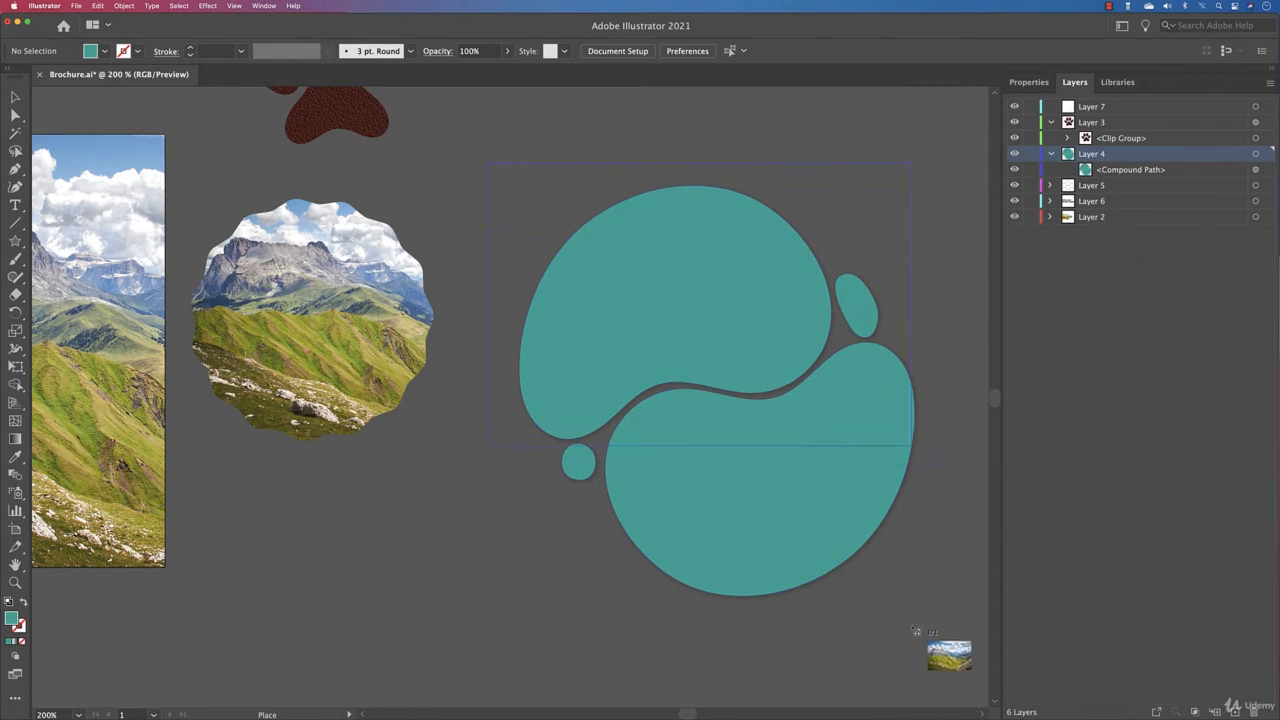
scroll(940, 683, down, 10)
scroll(937, 543, right, 10)
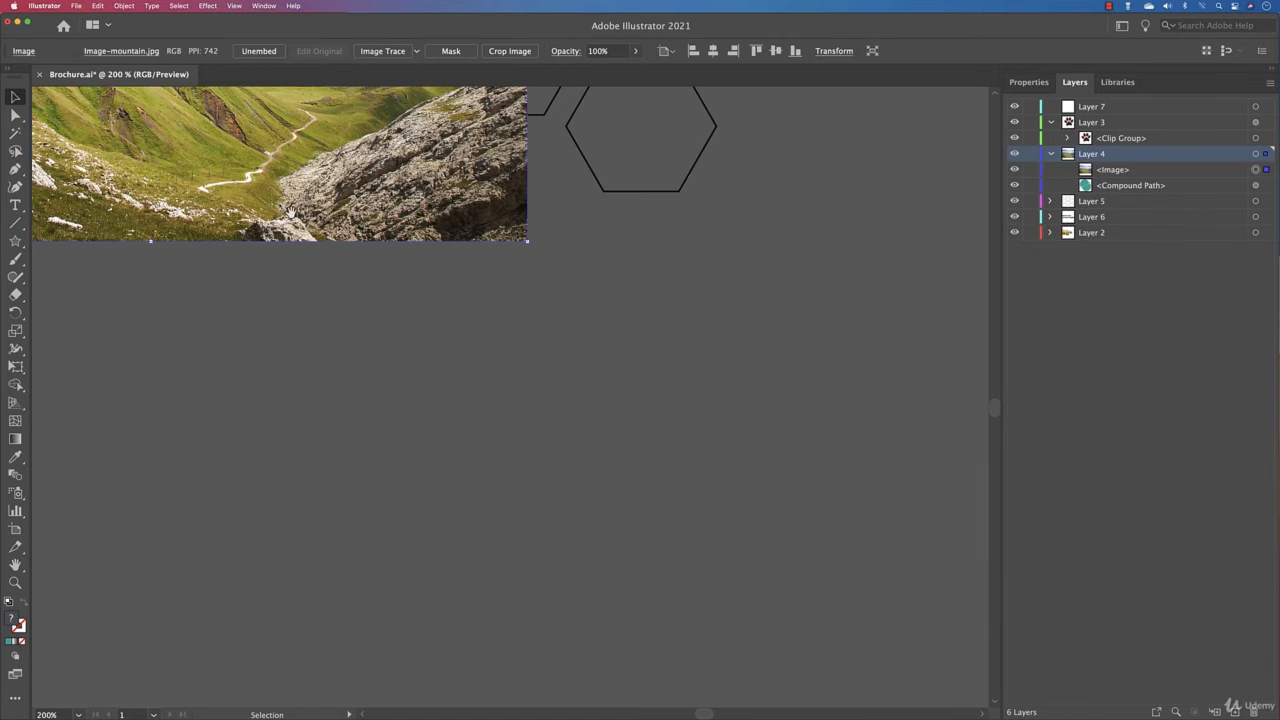
key(space)
drag(286, 170, 670, 586)
Step: Send the placed mountain image to the back of its layer, behind the teal blobs
click(1028, 82)
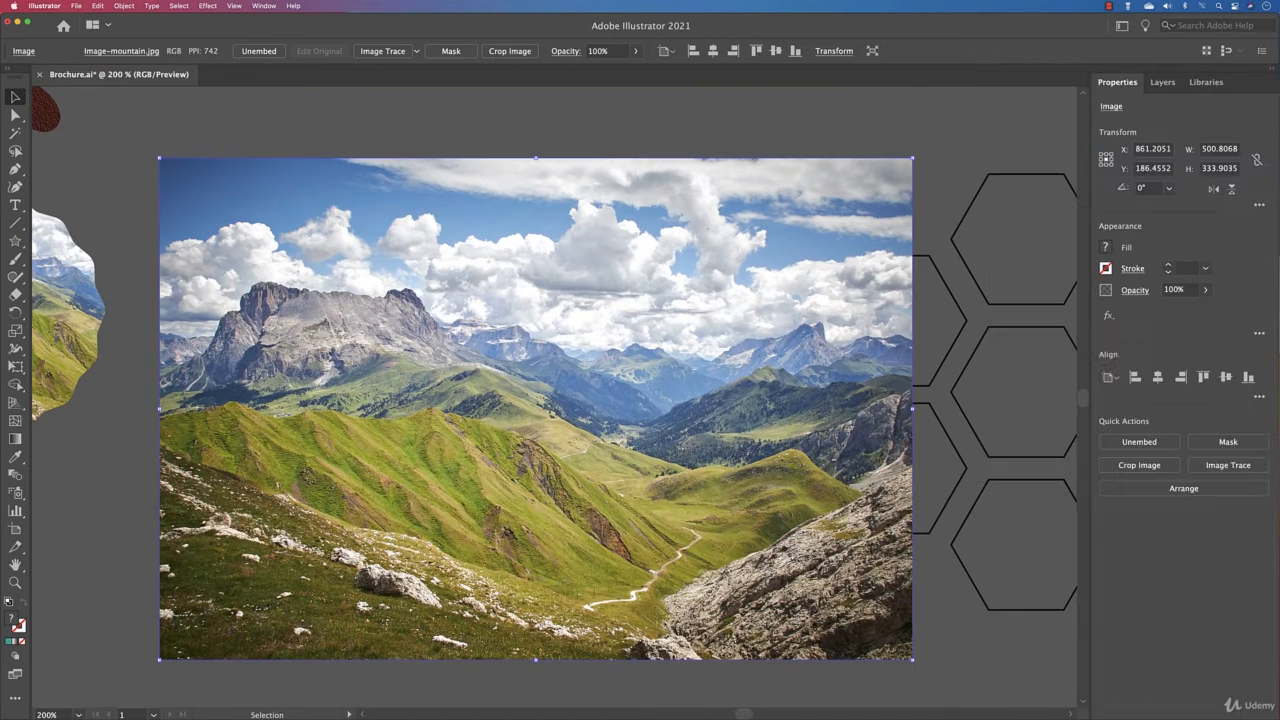
click(1214, 489)
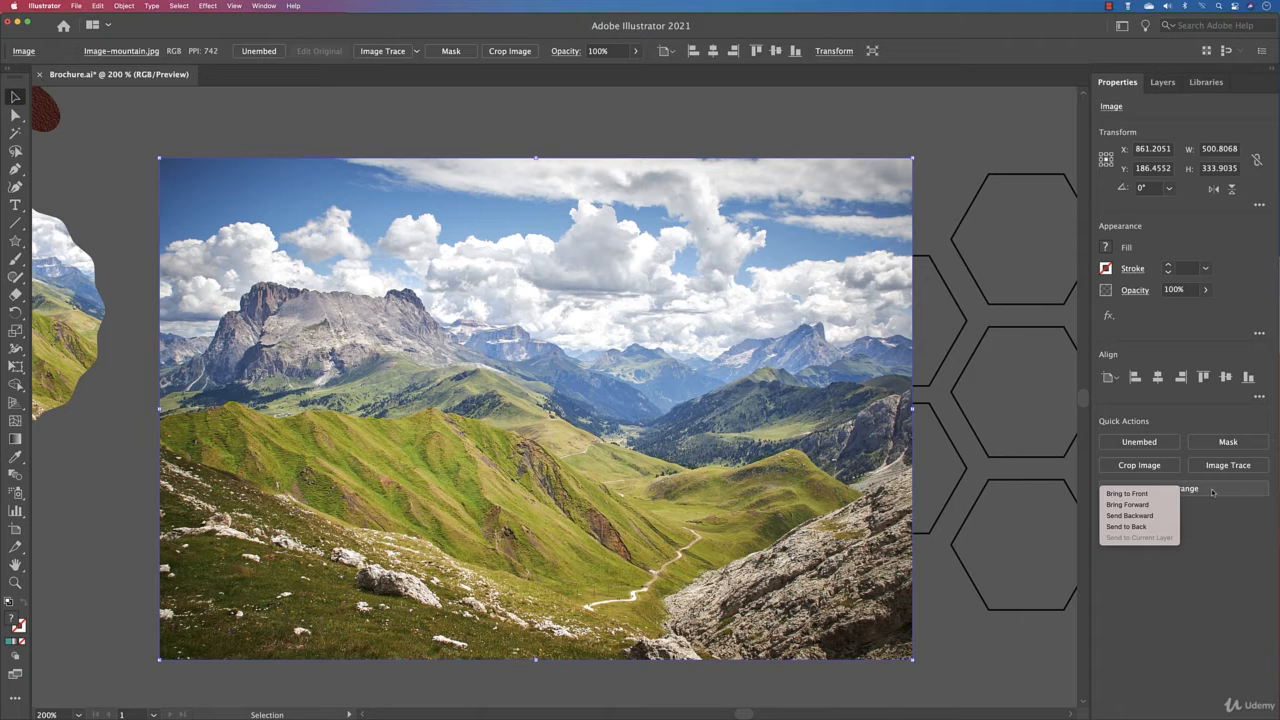
click(1158, 527)
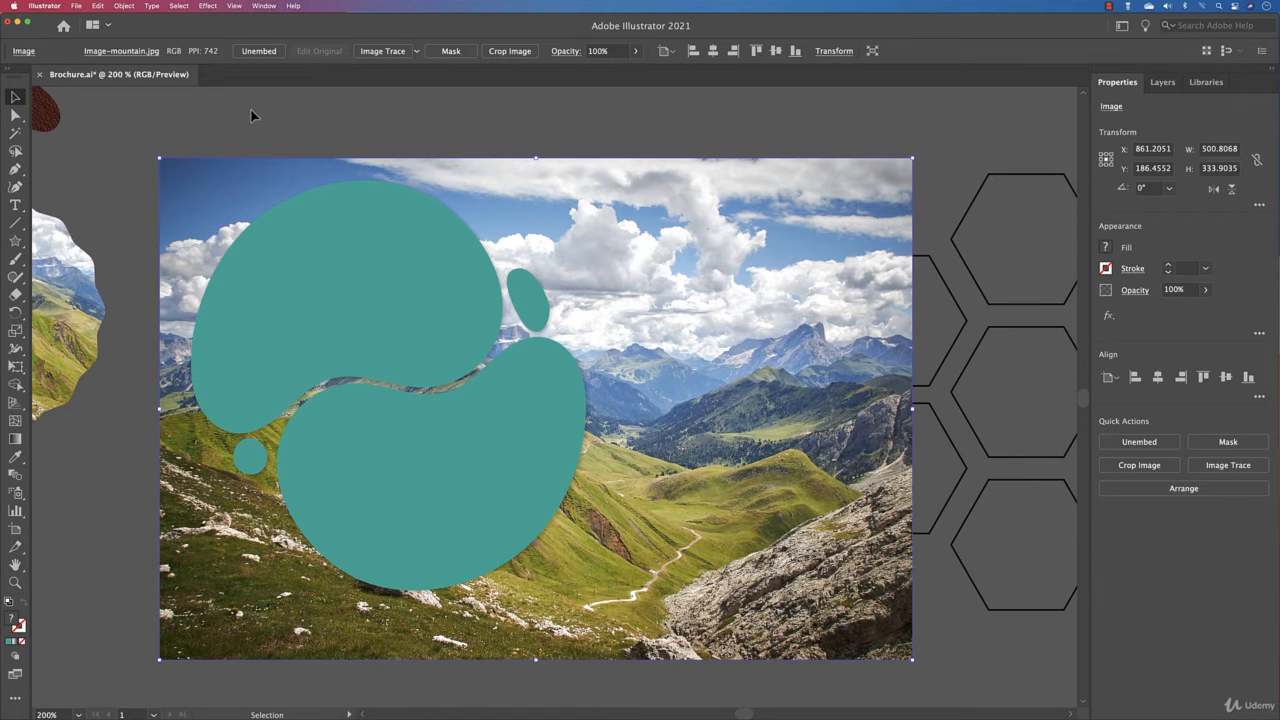
Step: Make a clipping mask from the teal compound path and the mountain image, and deselect everything
shift+click(431, 471)
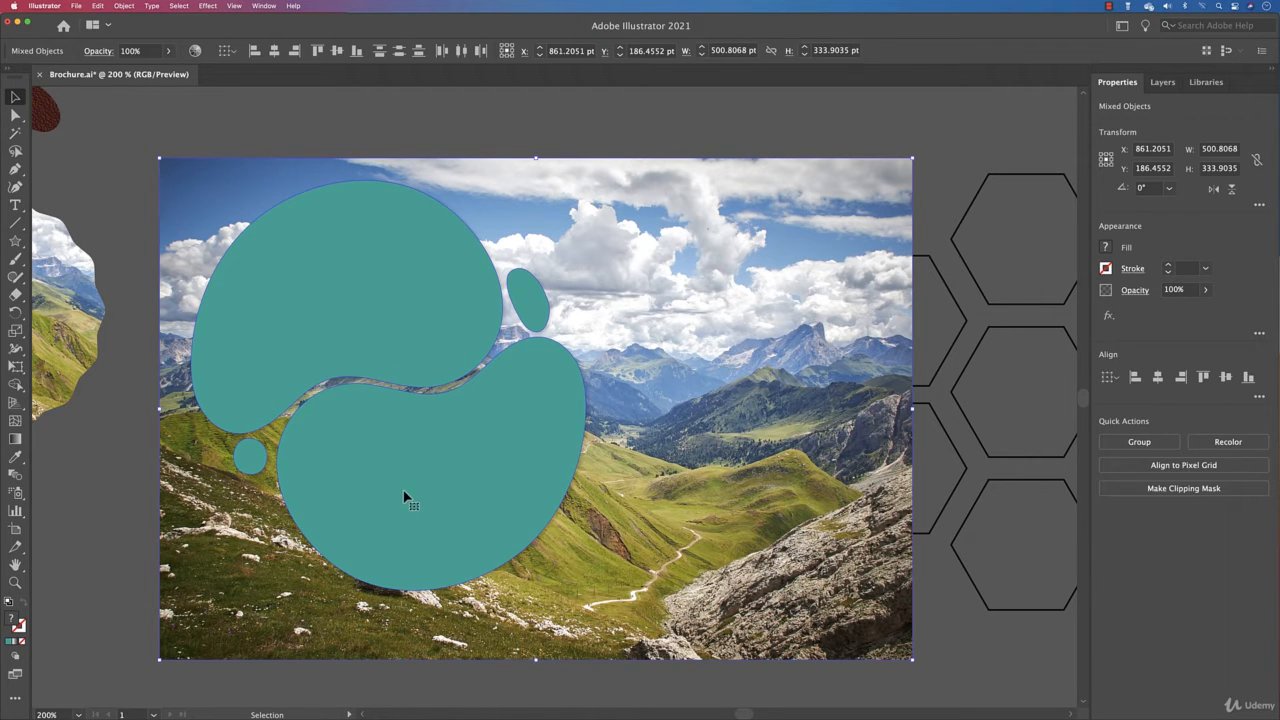
click(471, 149)
click(330, 298)
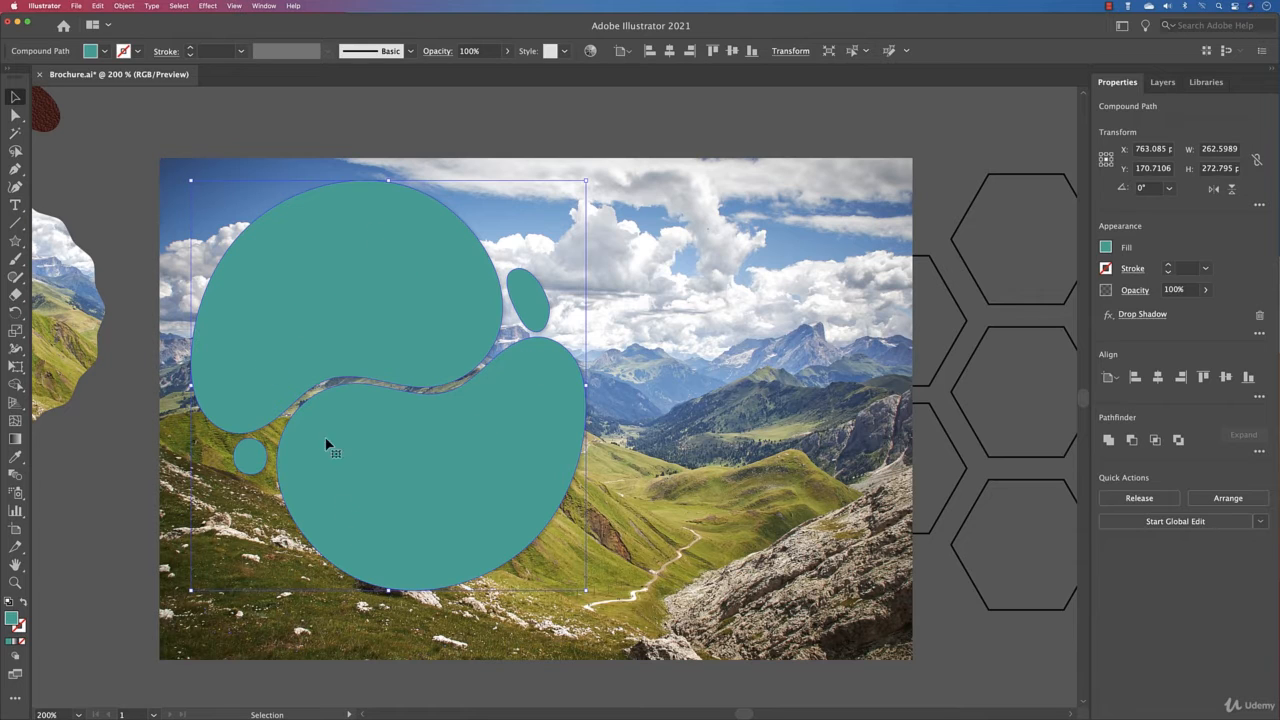
shift+click(777, 240)
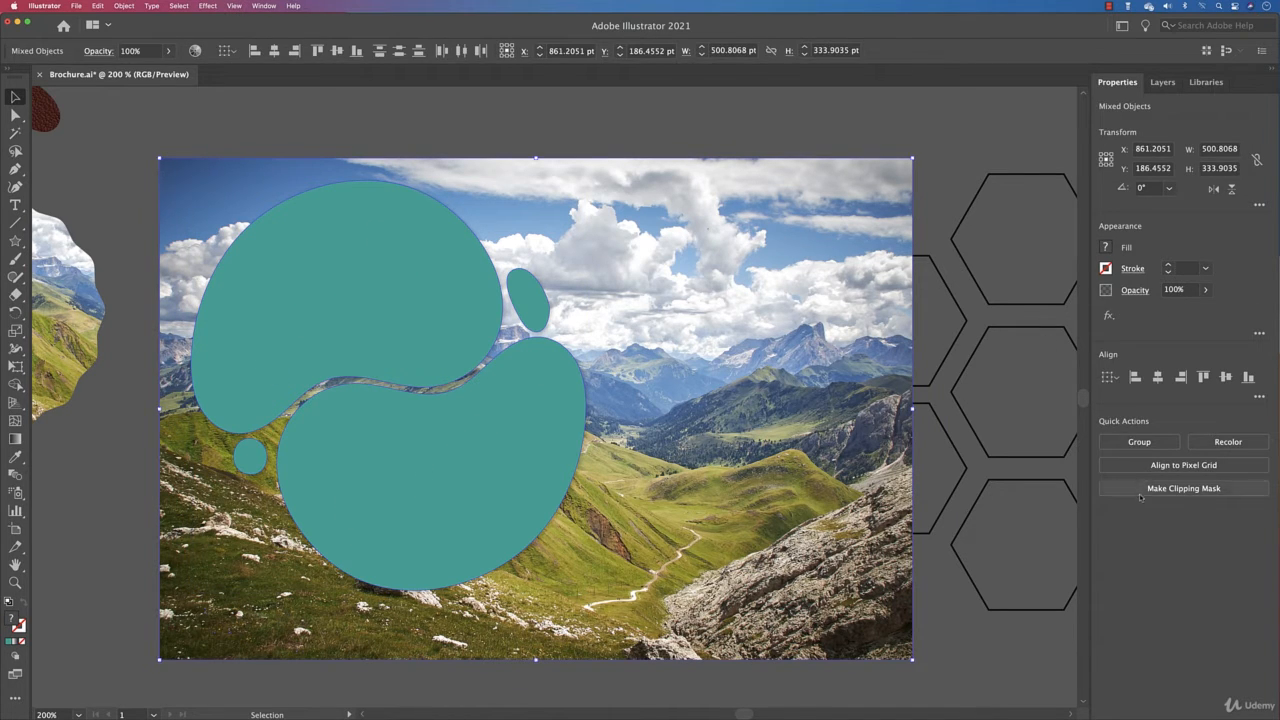
click(1183, 488)
drag(636, 312, 331, 277)
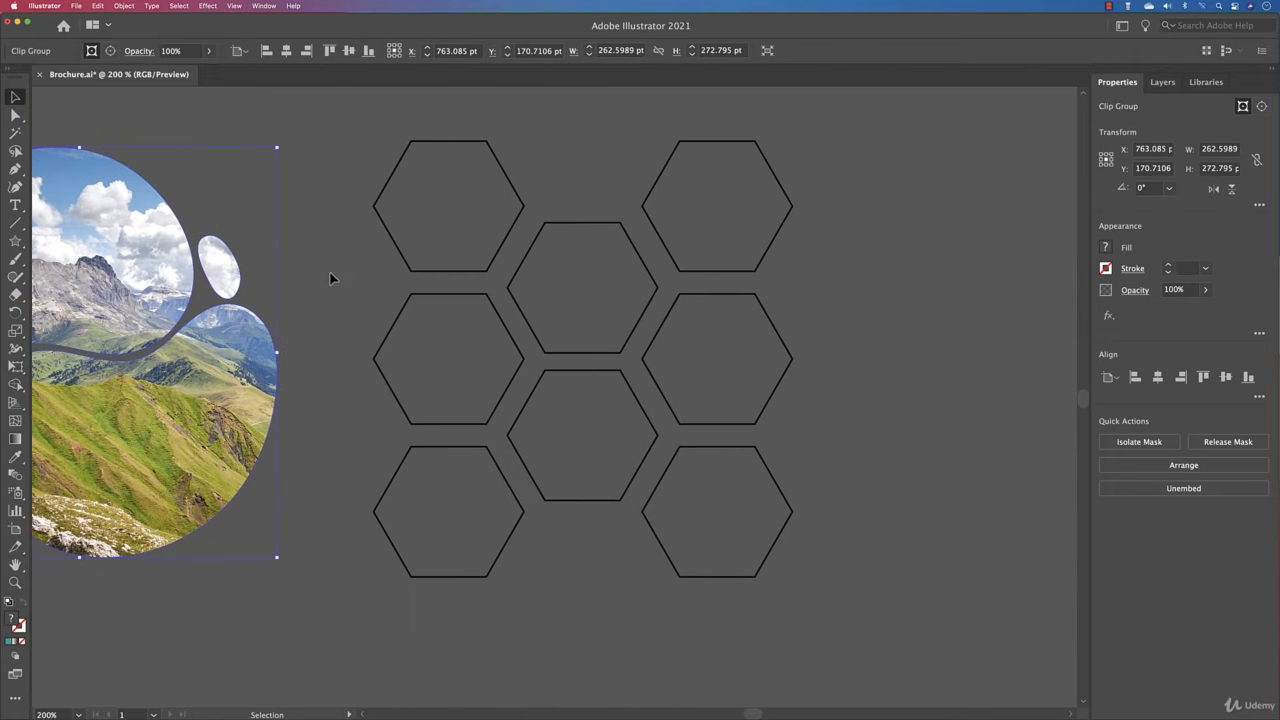
click(846, 588)
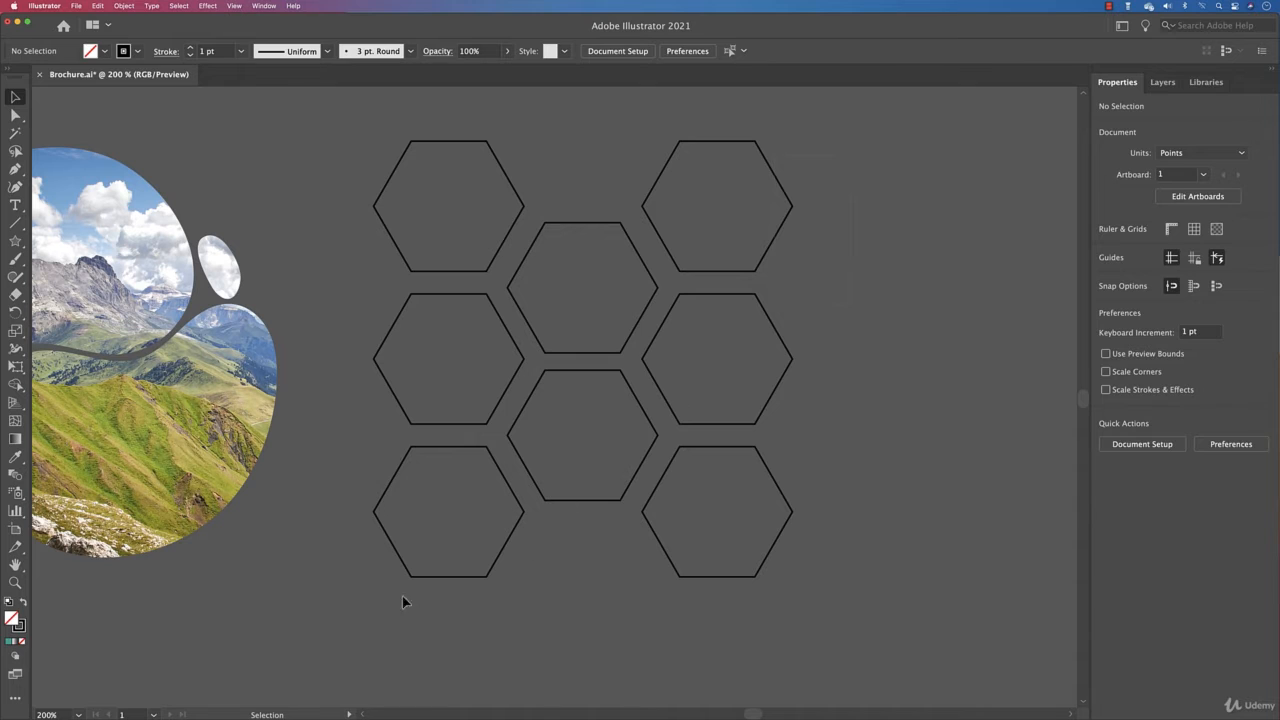
drag(403, 597, 383, 607)
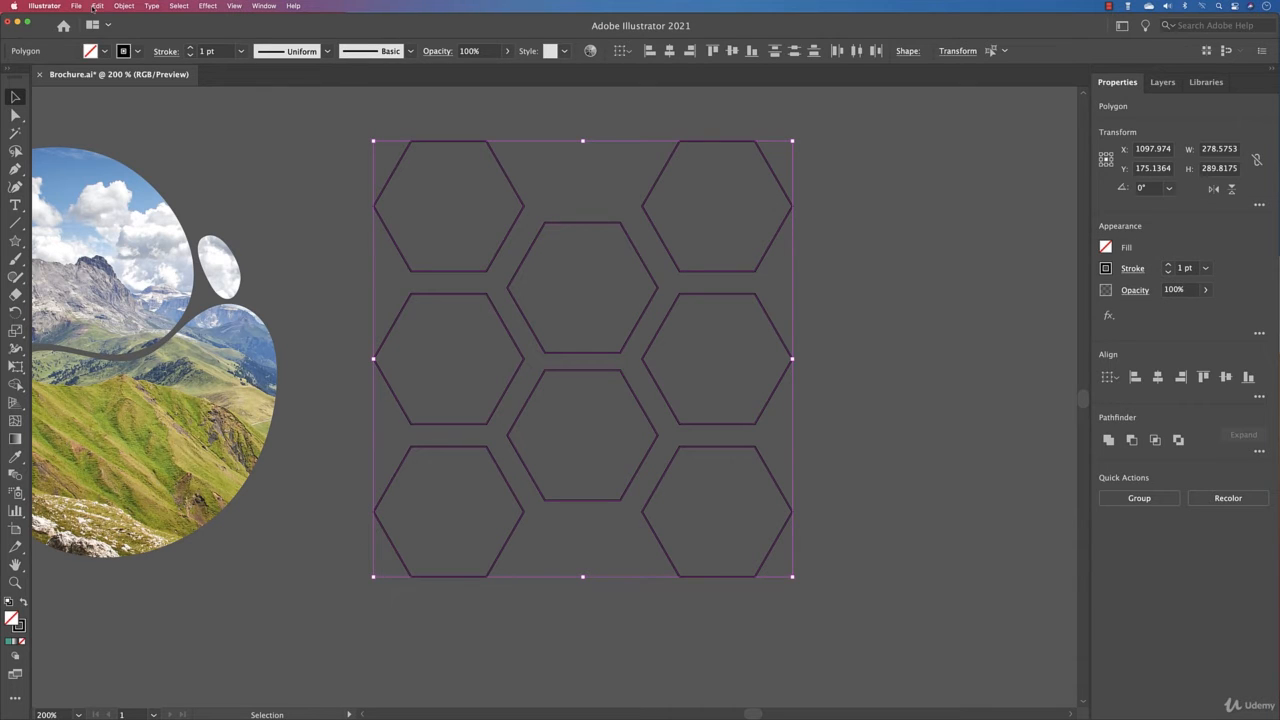
click(124, 6)
mouse_move(150, 384)
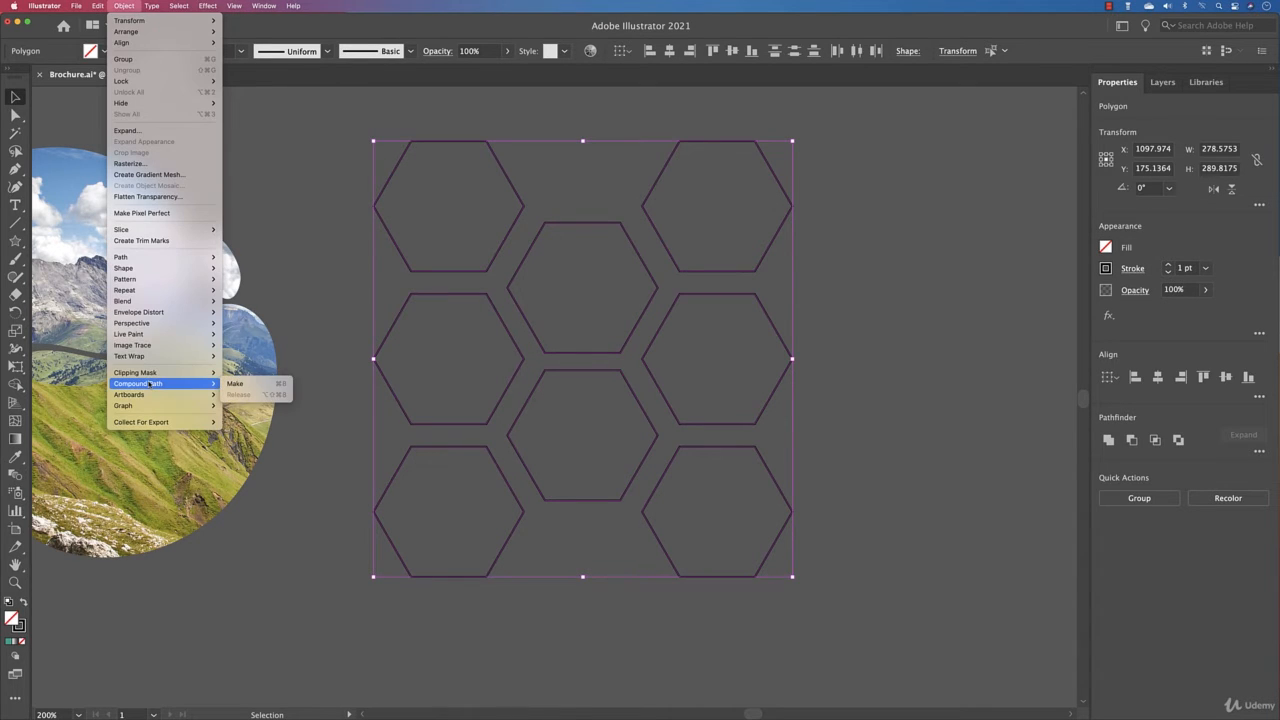
key(Escape)
click(265, 150)
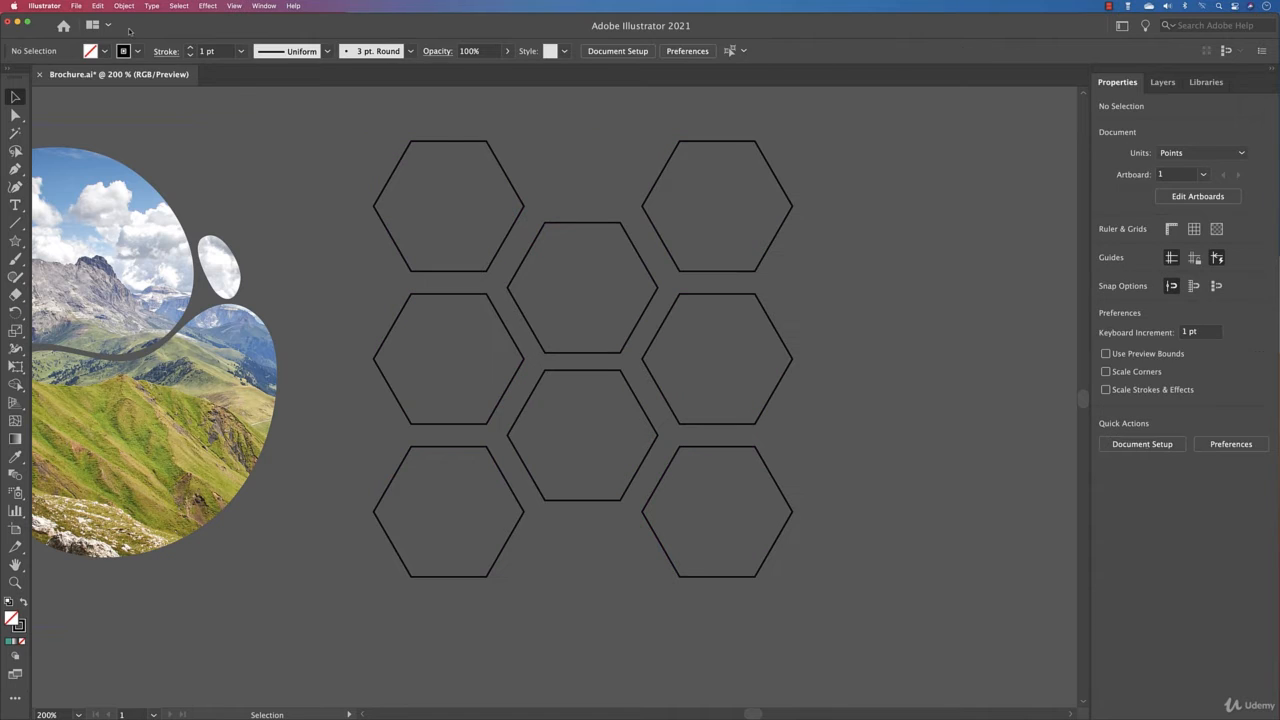
Step: Place Image-colors.jpg over the eight hexagons at about 465 × 310 pt and send it behind them
click(98, 6)
mouse_move(76, 6)
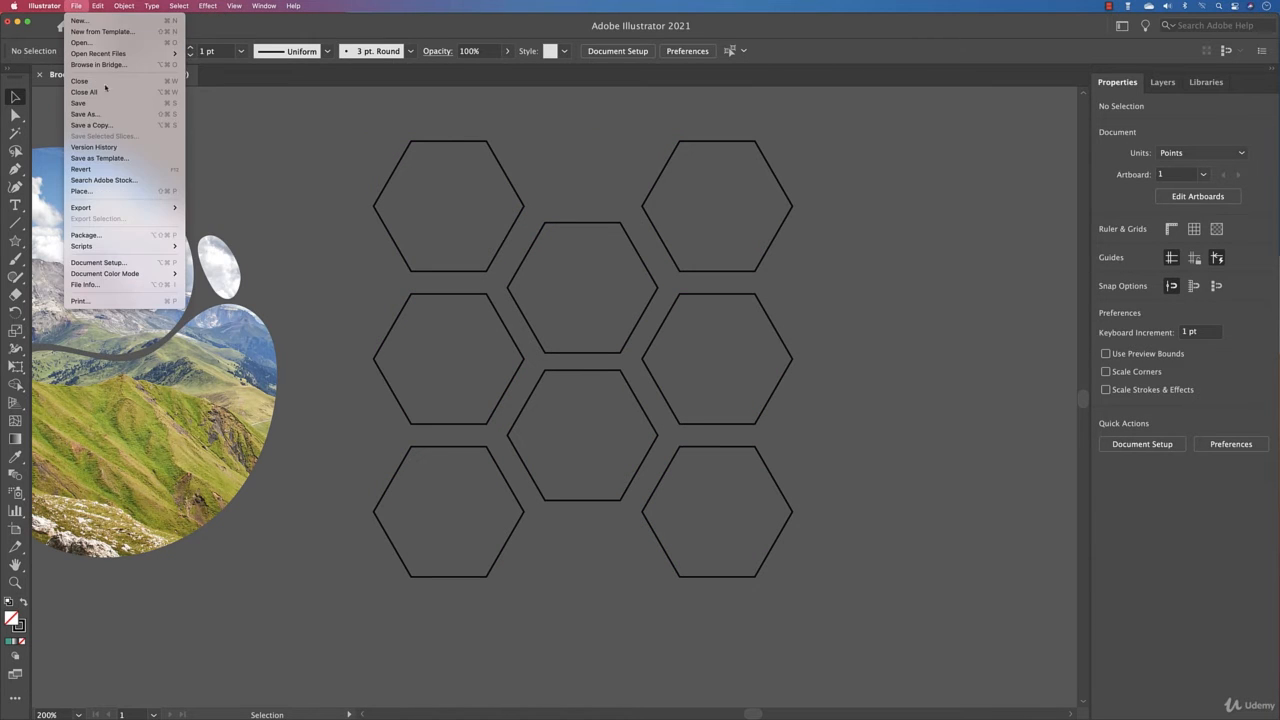
click(110, 192)
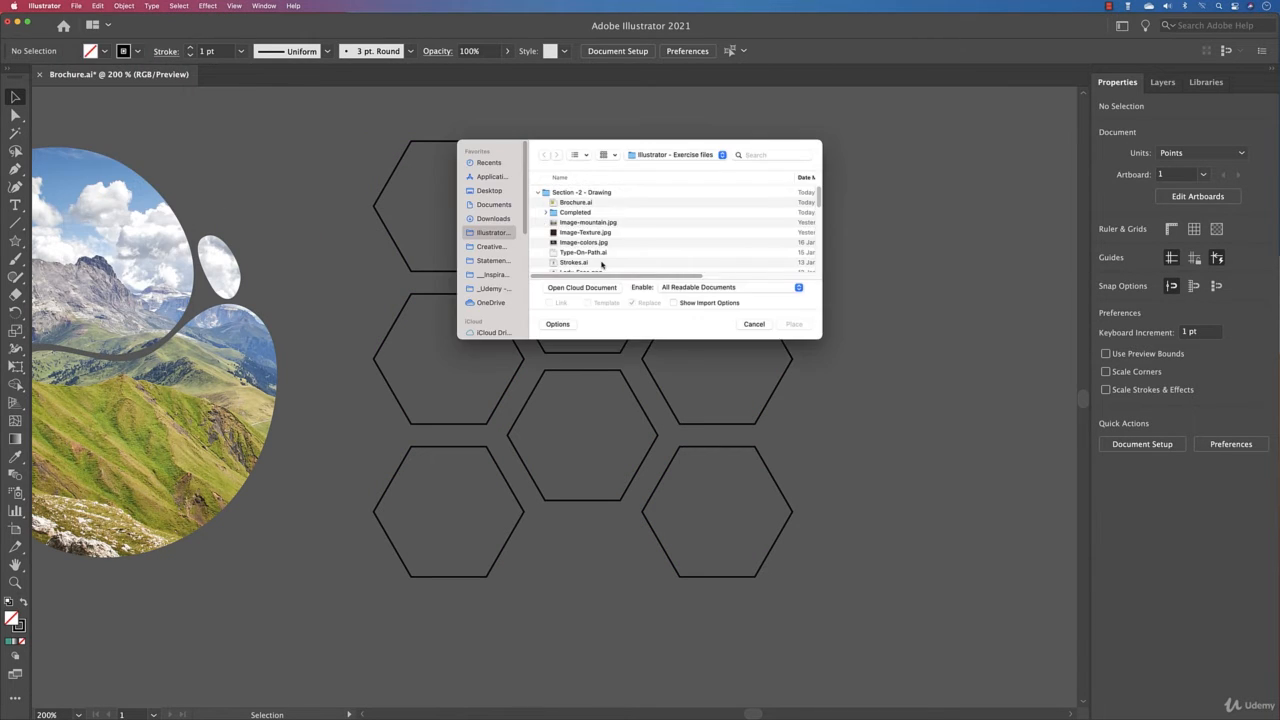
click(610, 244)
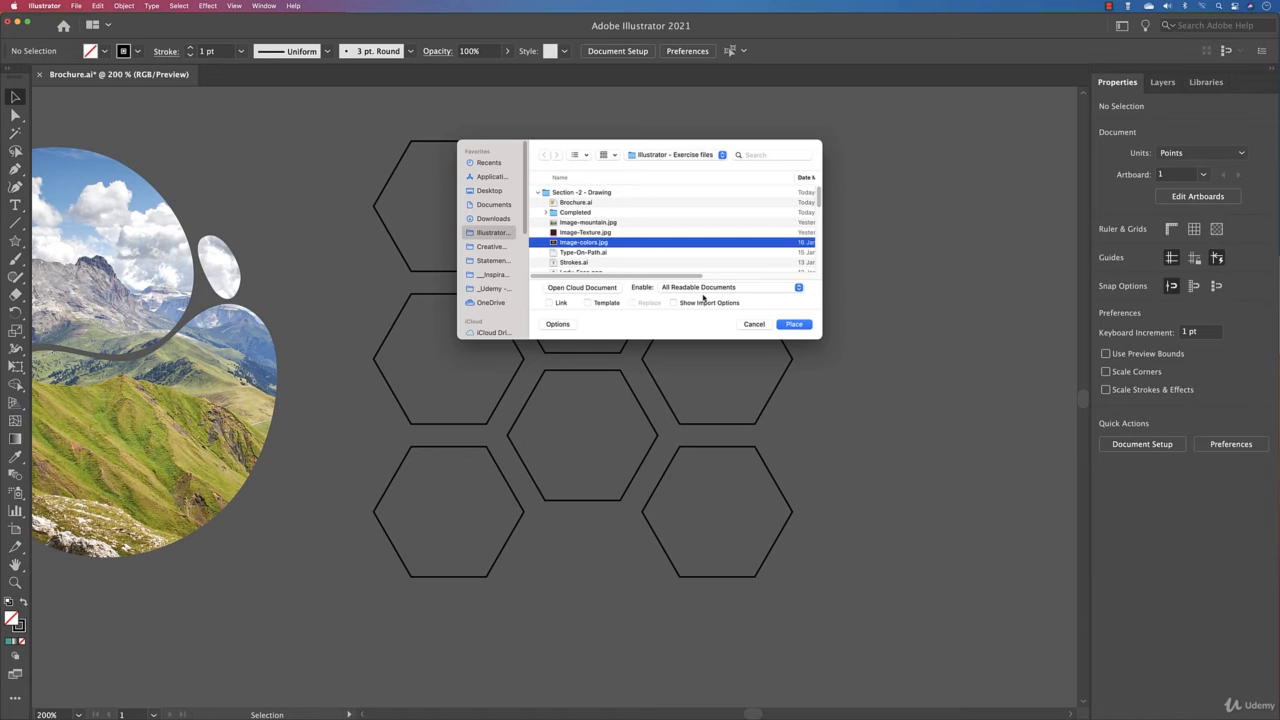
click(800, 325)
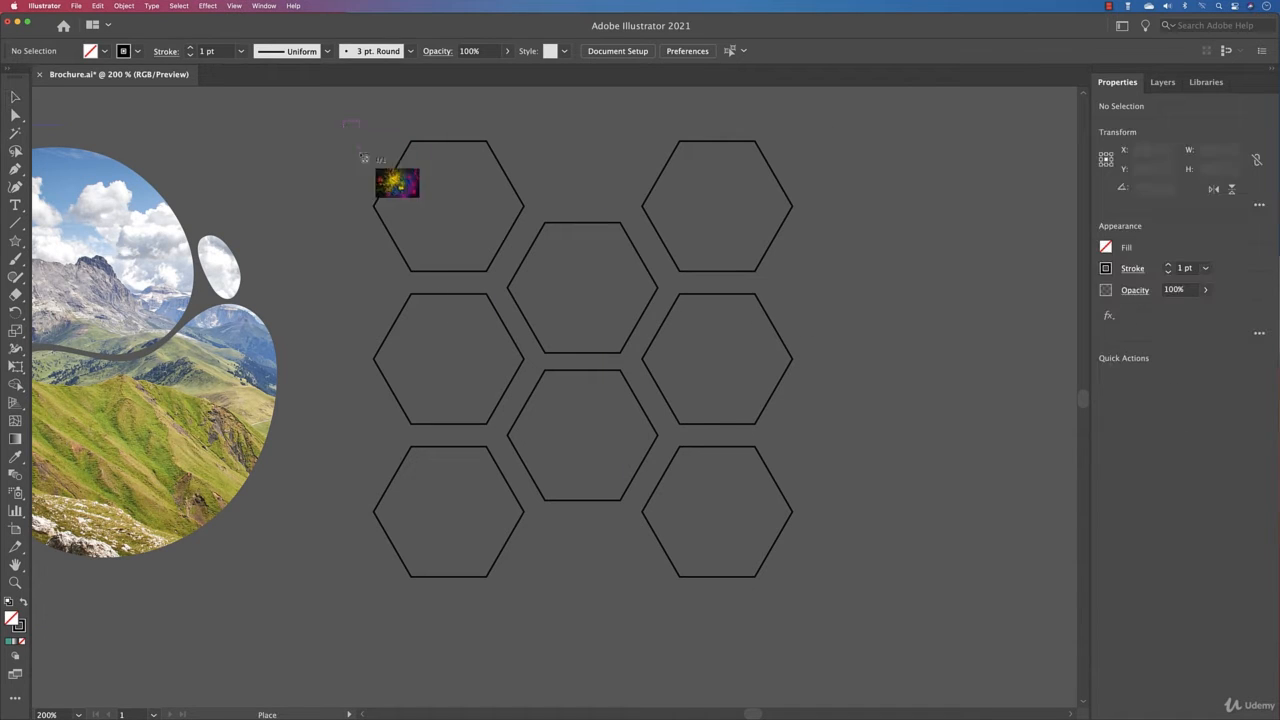
drag(343, 121, 1043, 688)
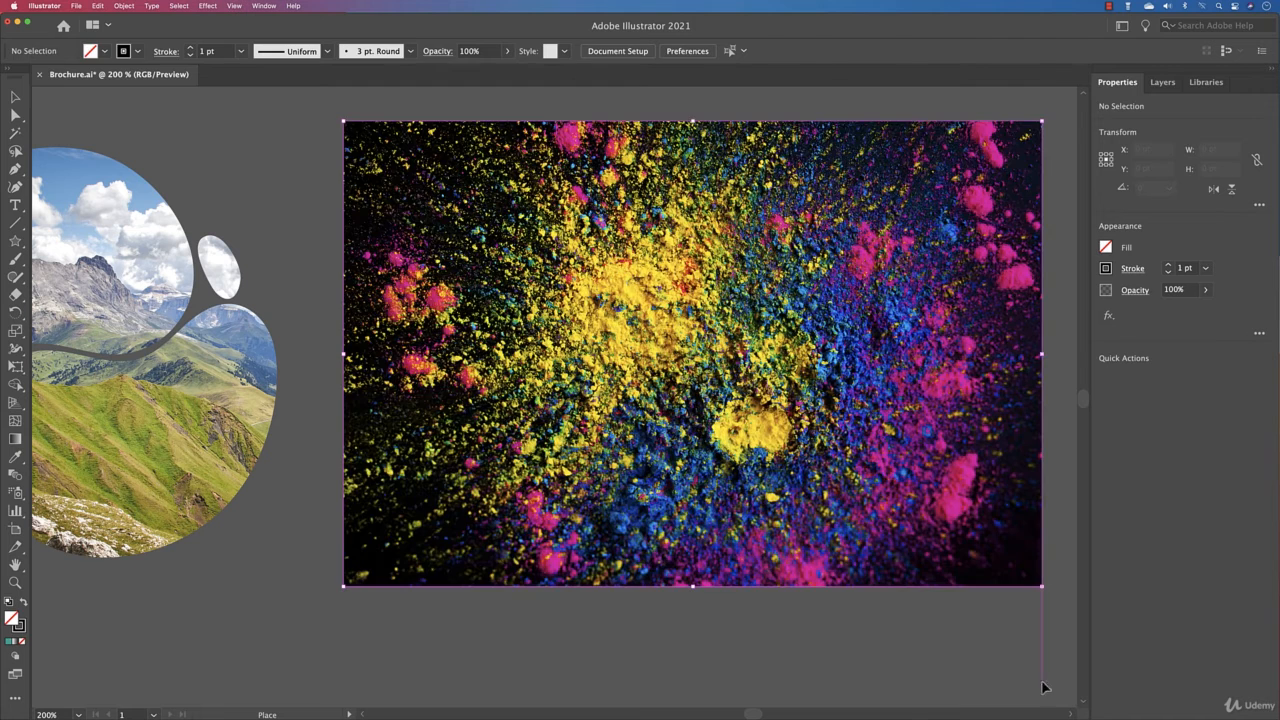
click(1168, 491)
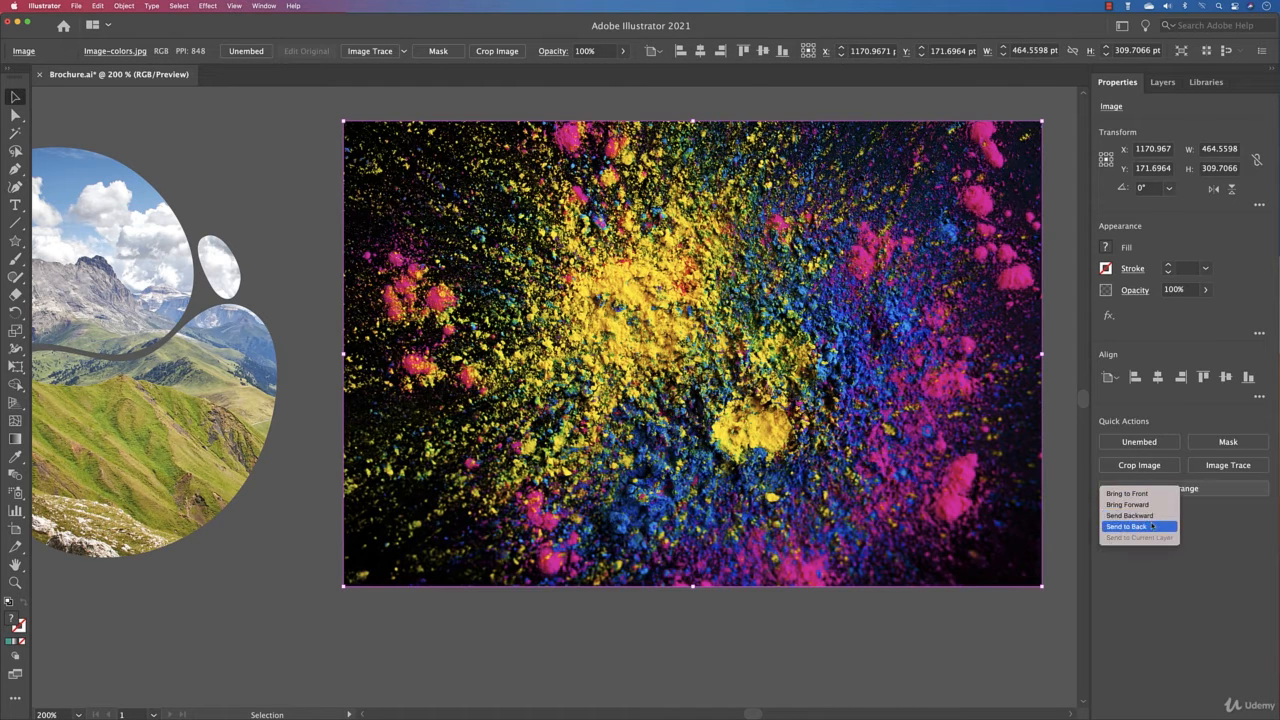
click(1149, 530)
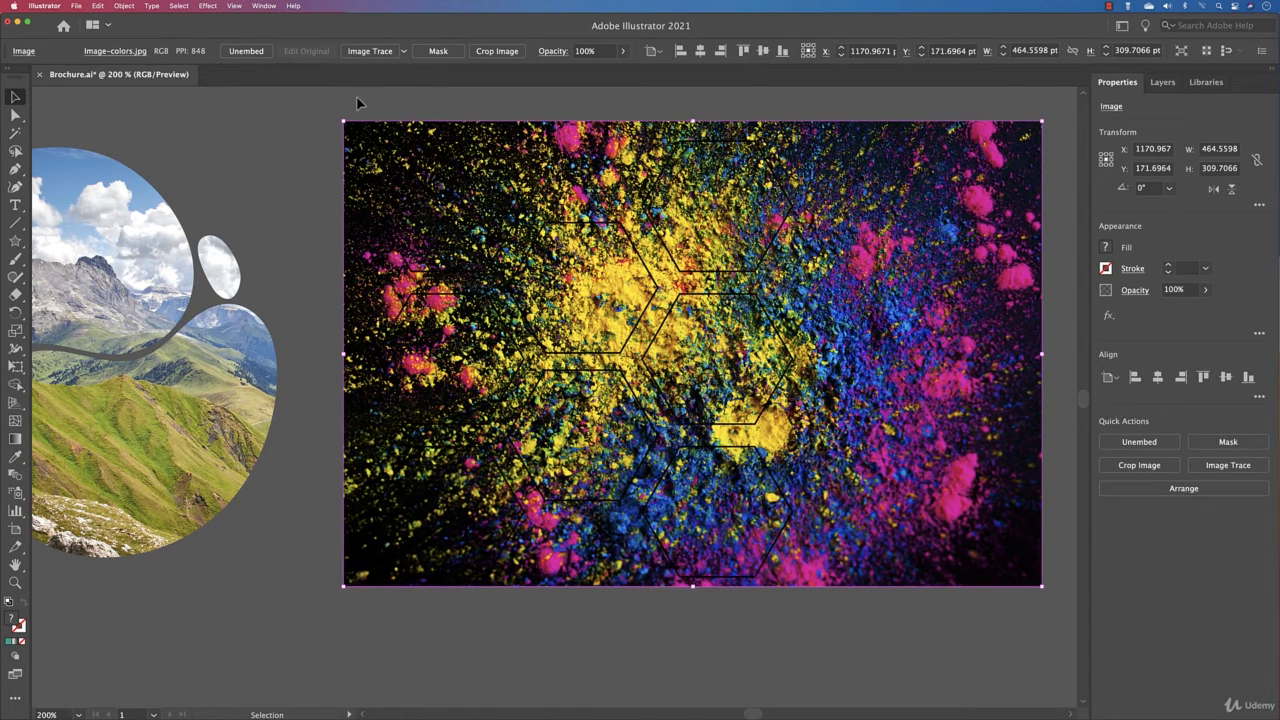
Step: Try to make a clipping mask from the colors image and the eight separate hexagons, and undo it
key(super+a)
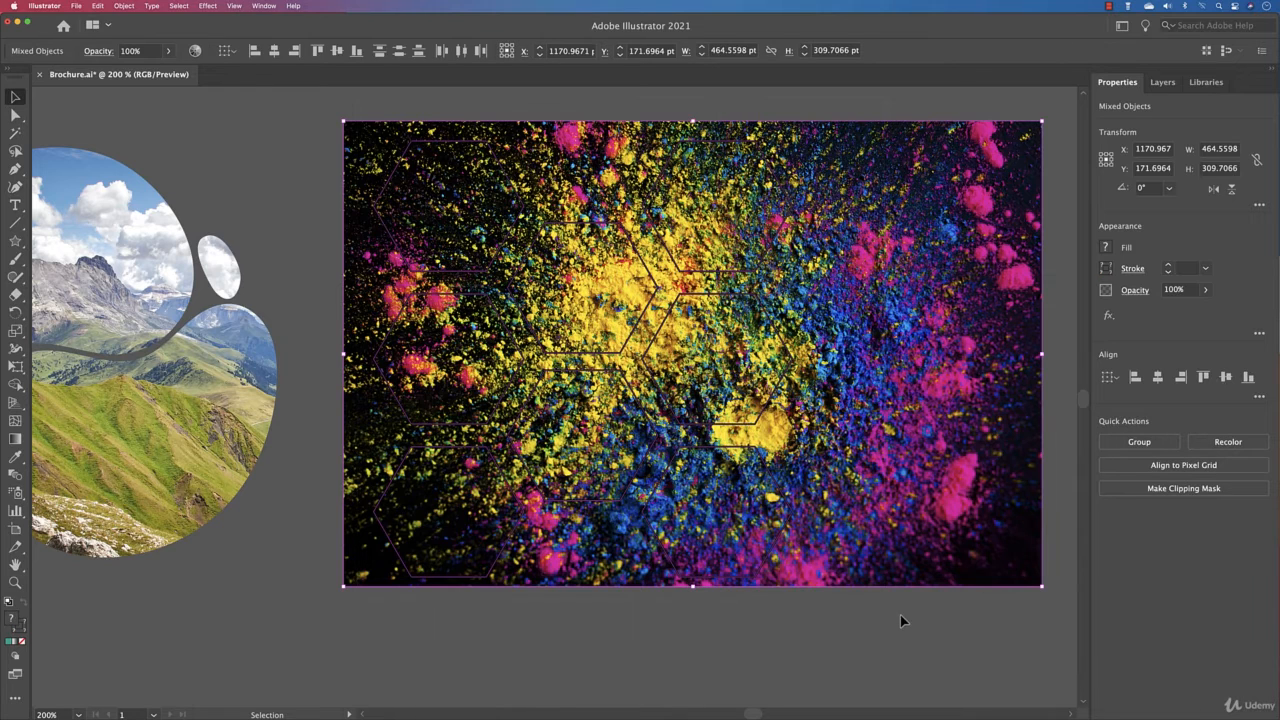
click(1162, 82)
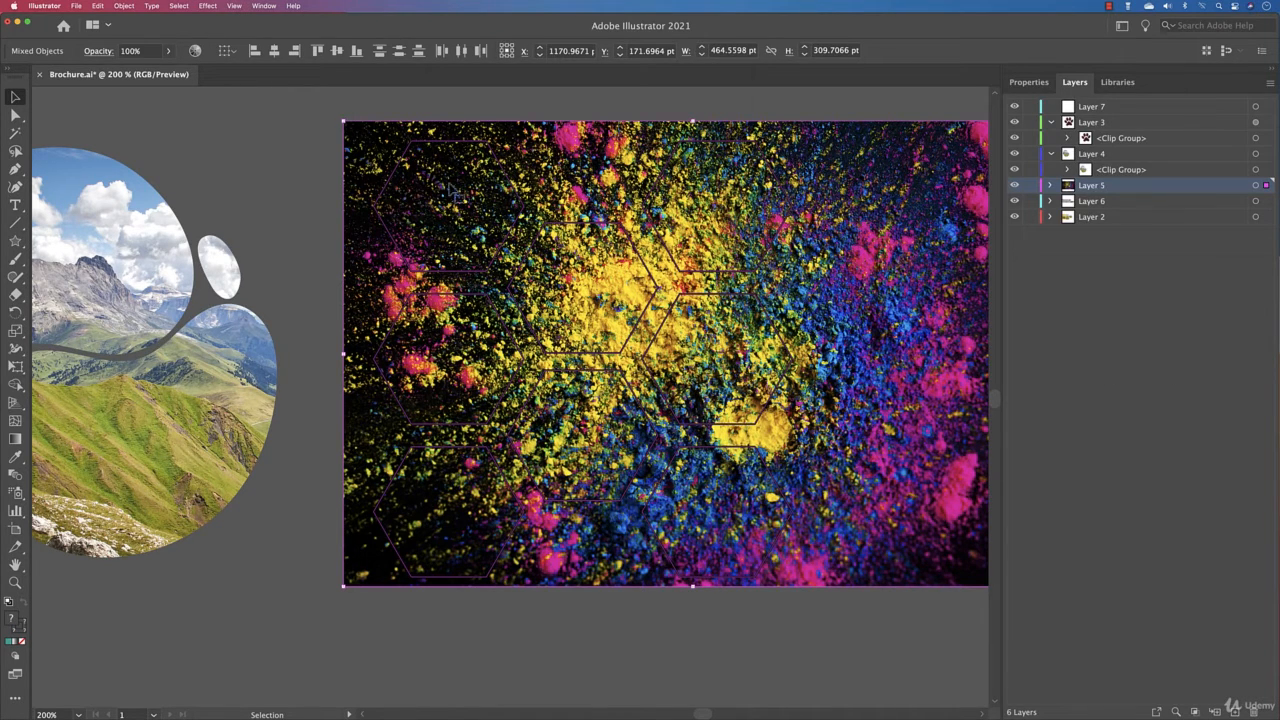
click(128, 10)
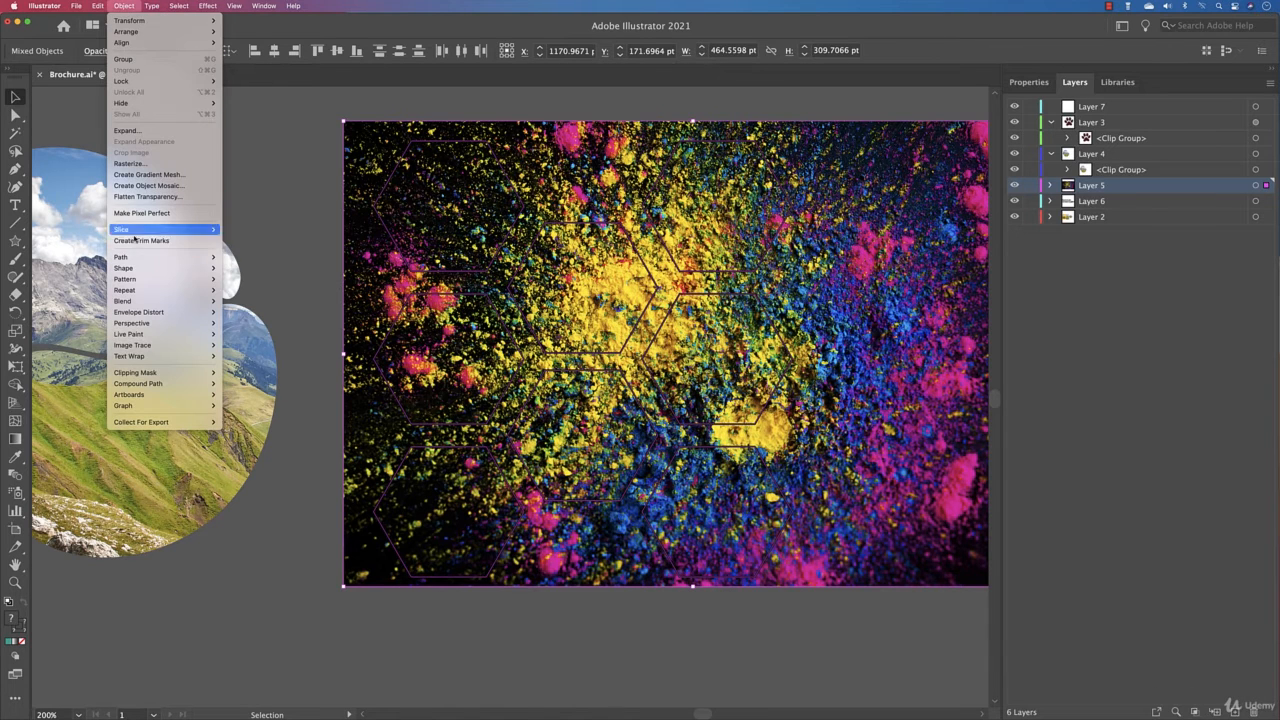
mouse_move(146, 376)
click(236, 372)
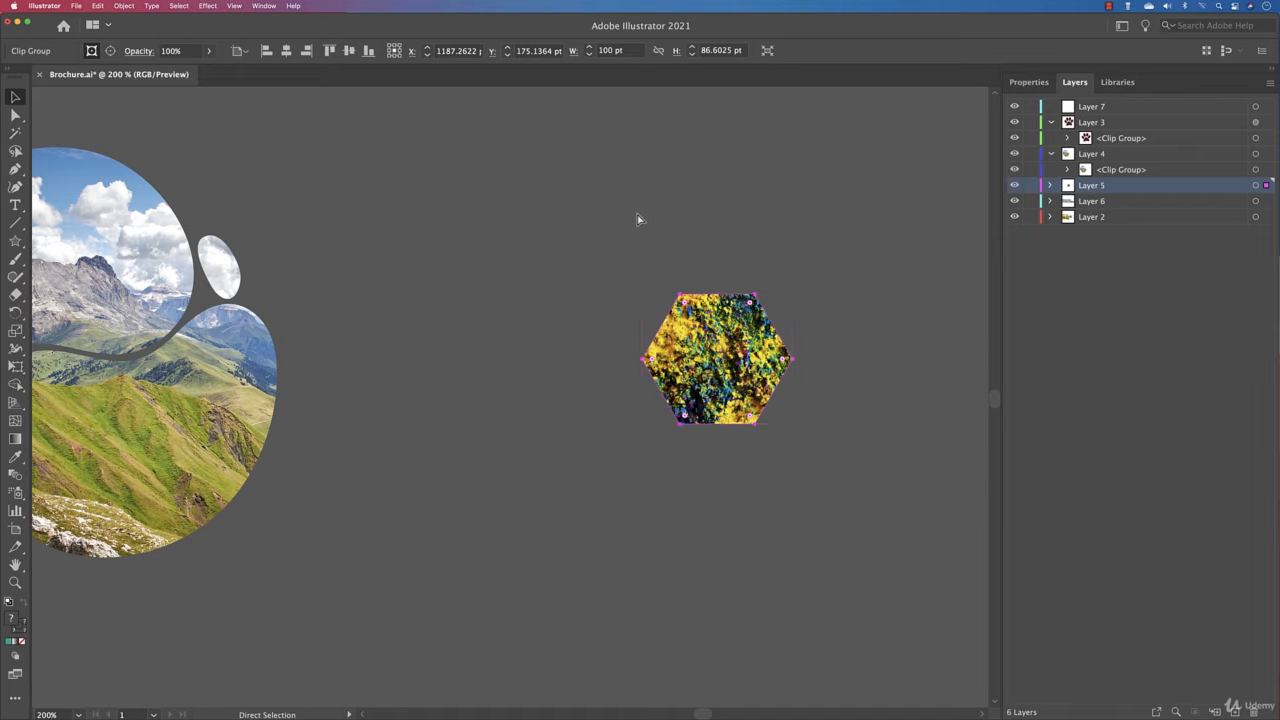
key(super+z)
Step: Combine the eight hexagons, without the colors image, into one compound path, with Layer 5 expanded to check the objects
shift+click(866, 232)
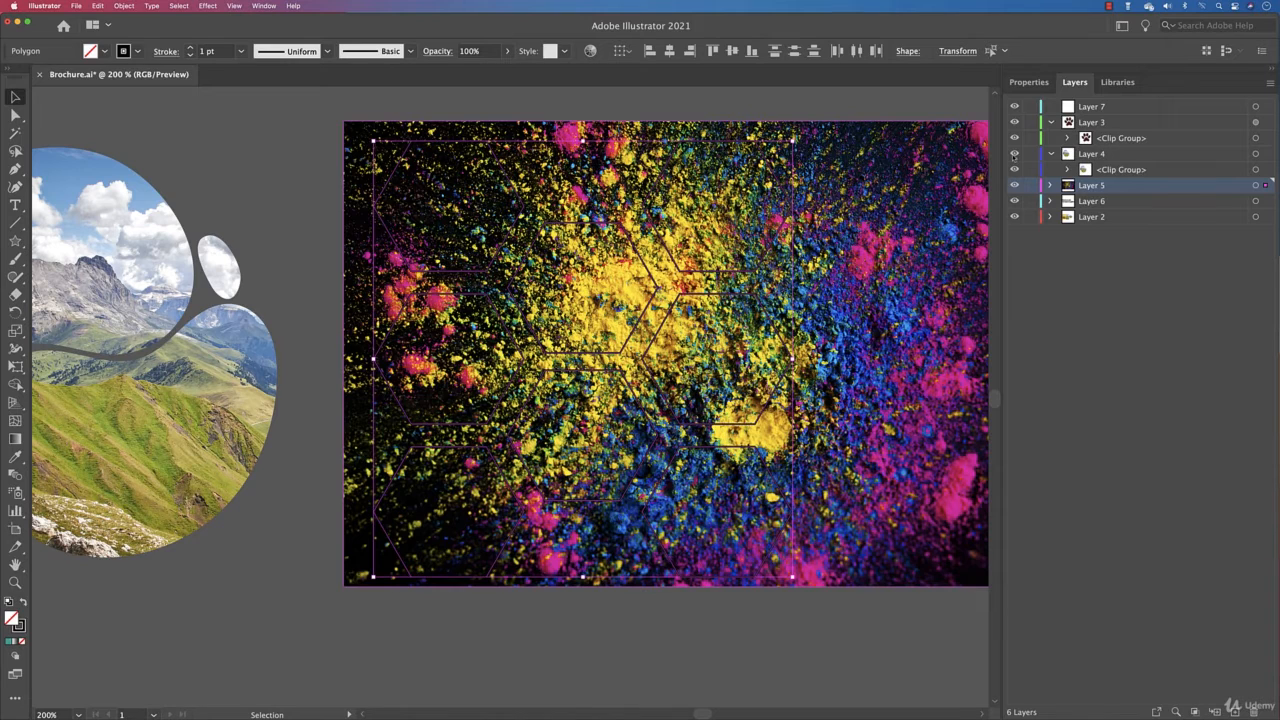
click(1050, 185)
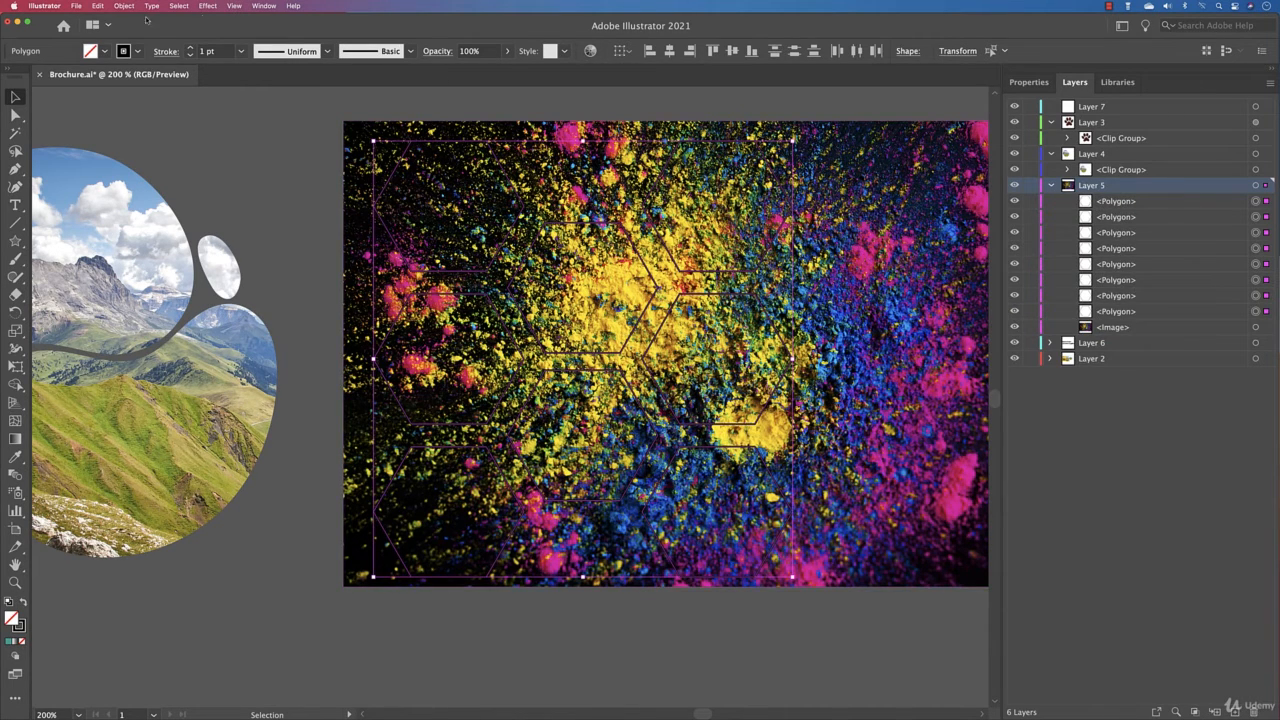
click(124, 6)
mouse_move(140, 386)
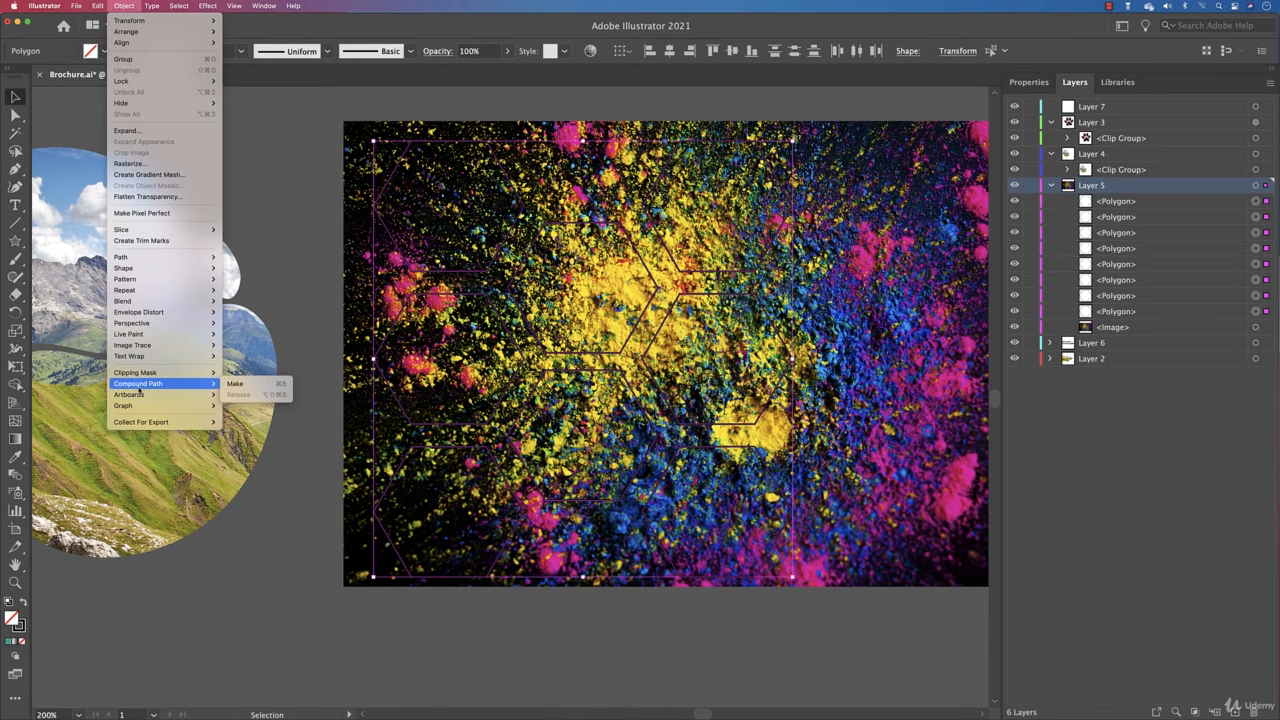
click(245, 384)
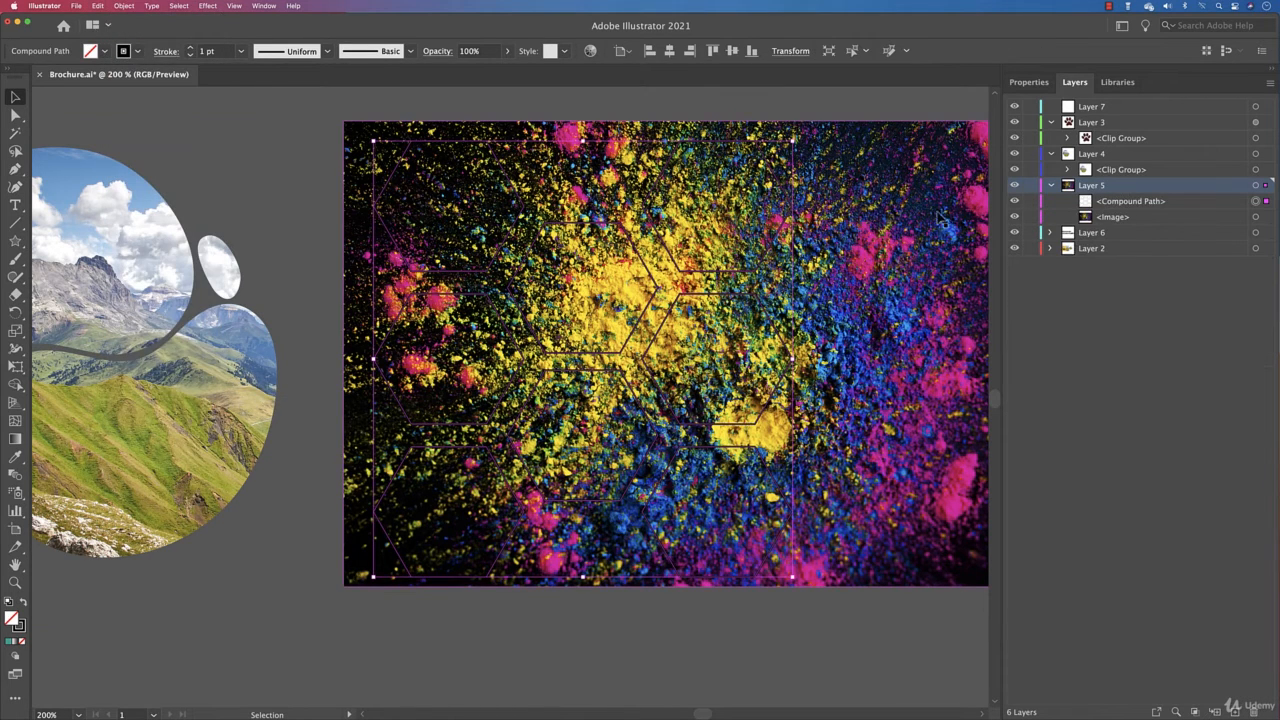
Step: Make a clipping mask from the hexagon compound path and the colors image, check the clip group by selecting it, and deselect
shift+click(846, 228)
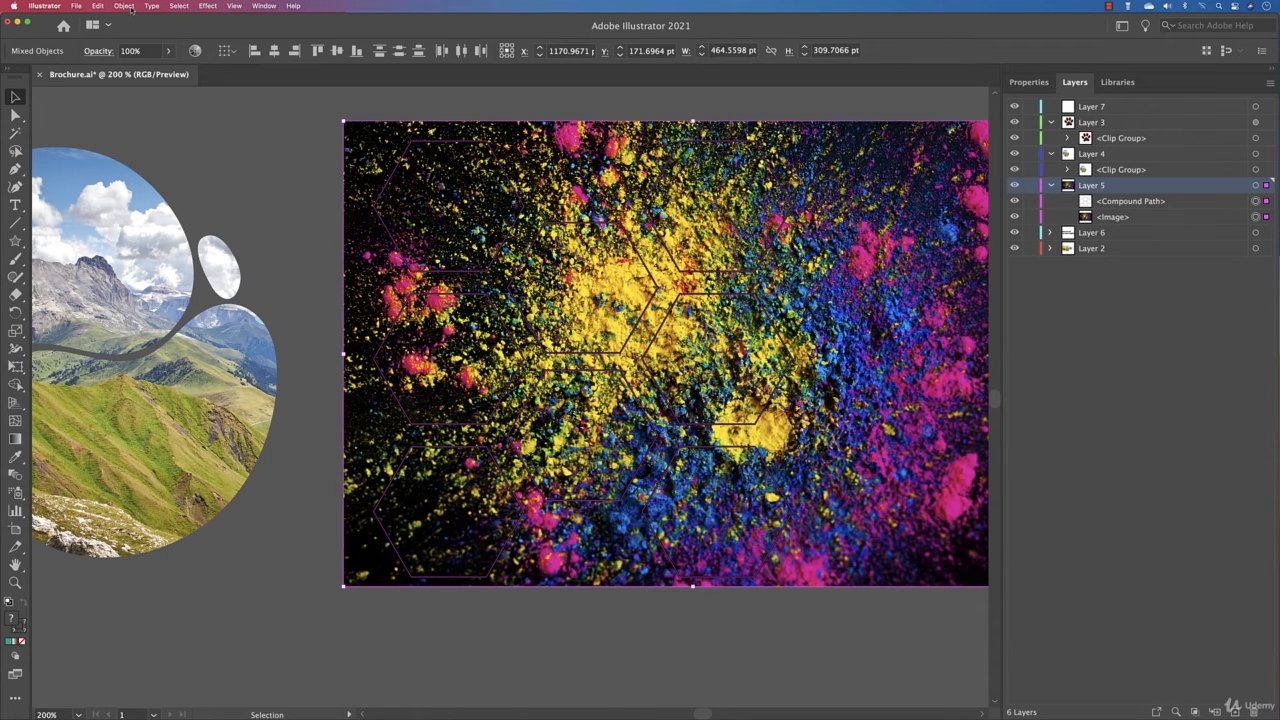
click(124, 6)
mouse_move(178, 372)
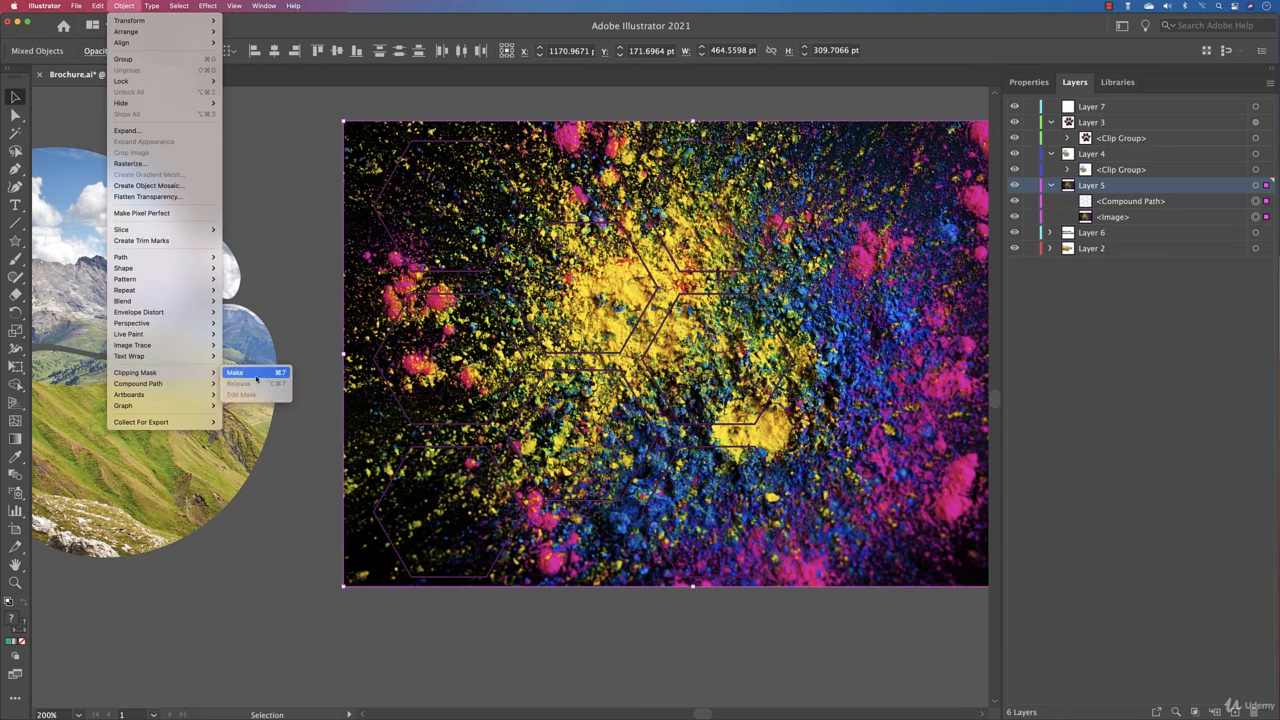
click(245, 374)
click(870, 396)
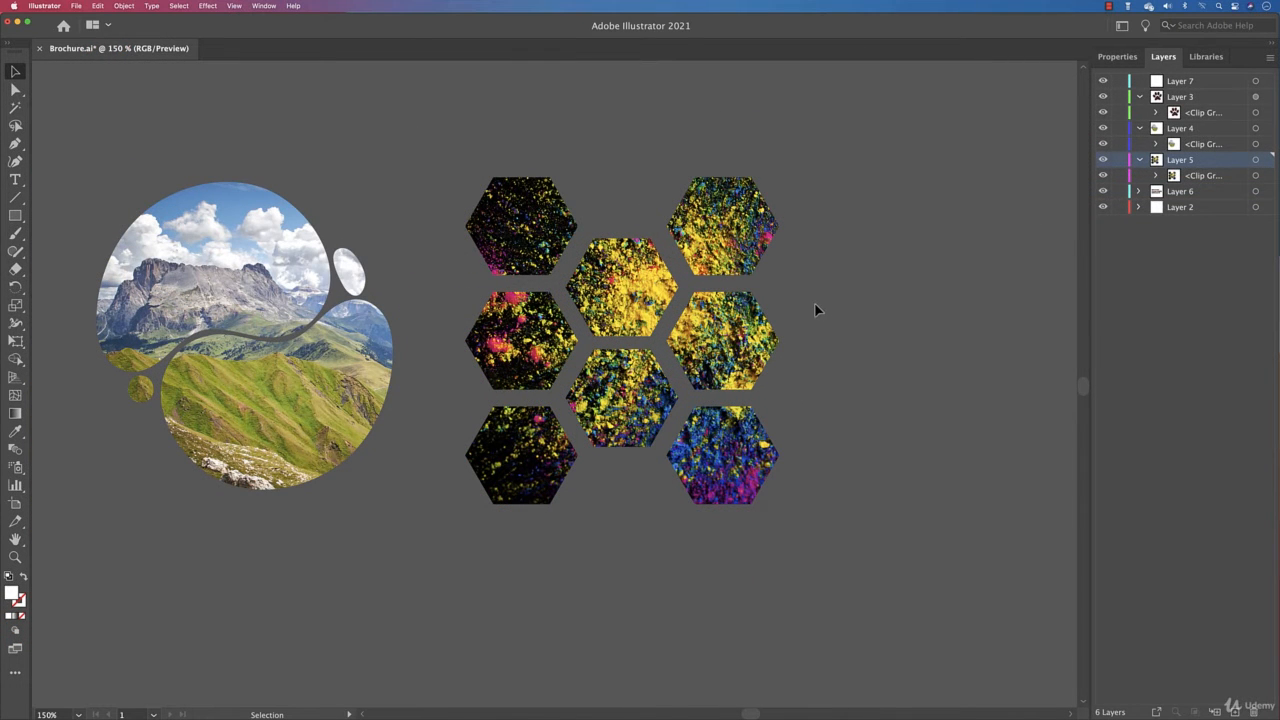
click(755, 271)
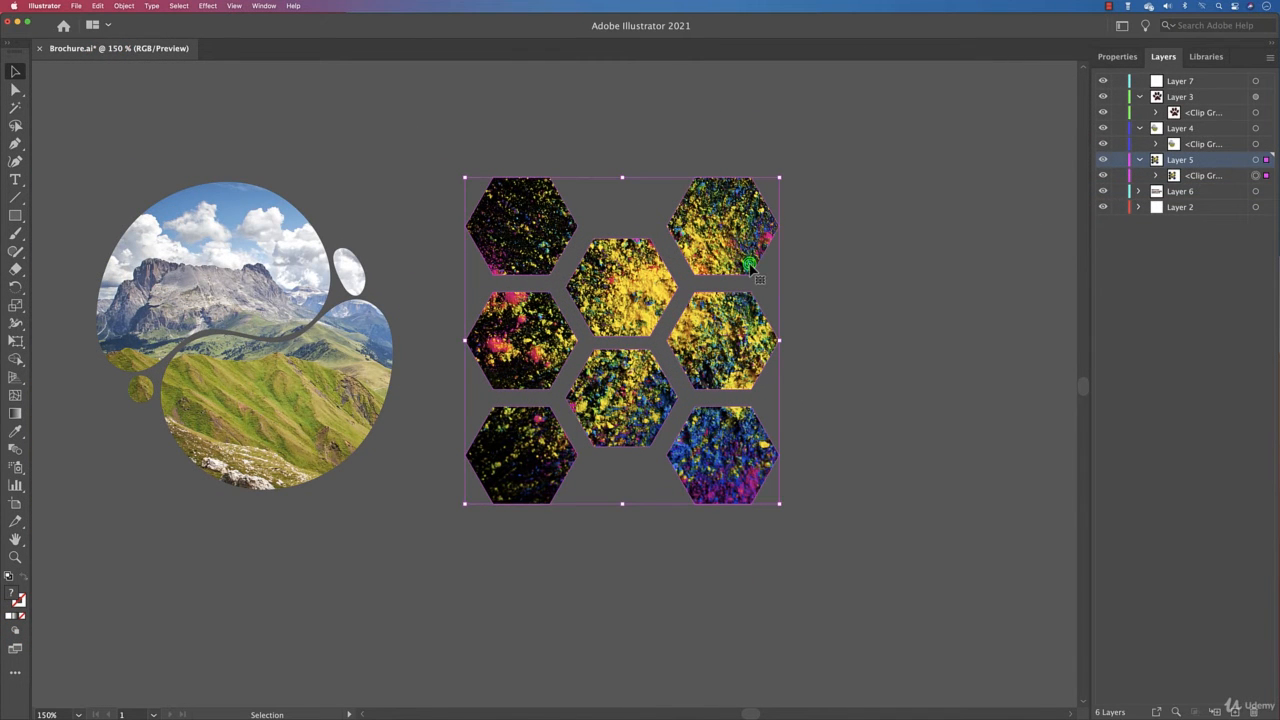
click(786, 123)
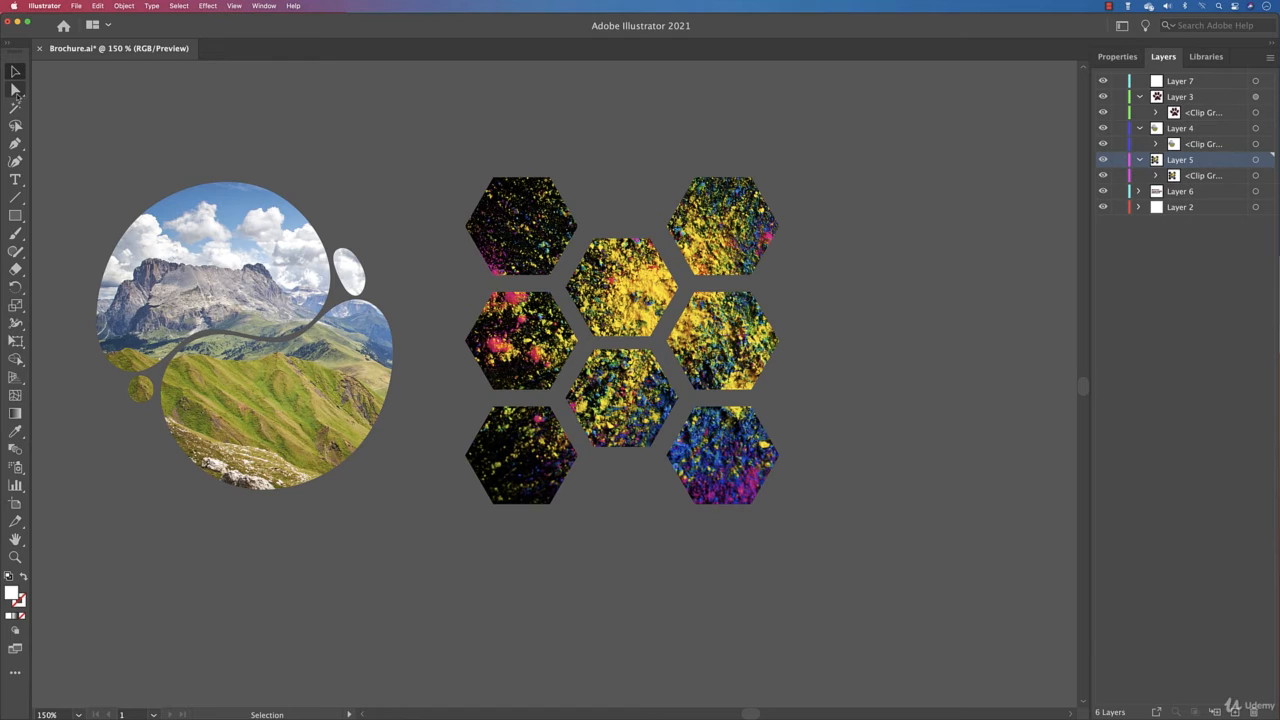
Step: Shift the colors image slightly inside the hexagon clipping mask without moving the hexagons, and deselect it
click(16, 89)
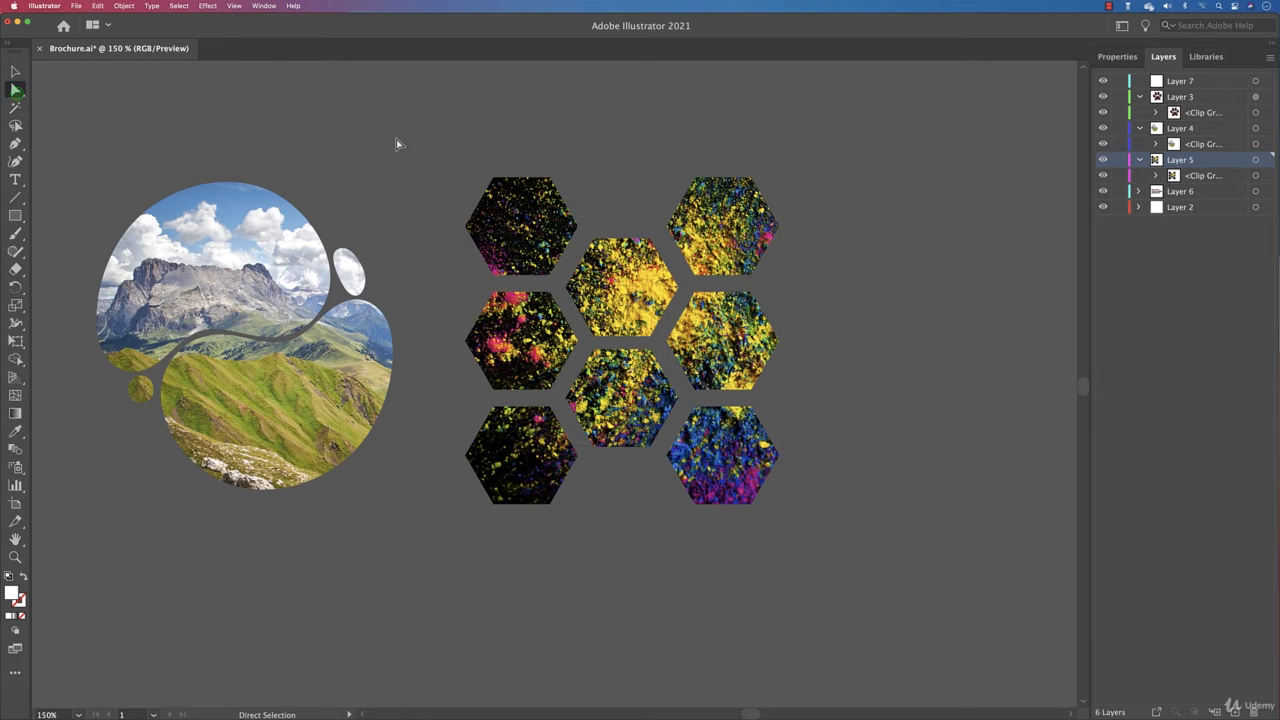
click(503, 200)
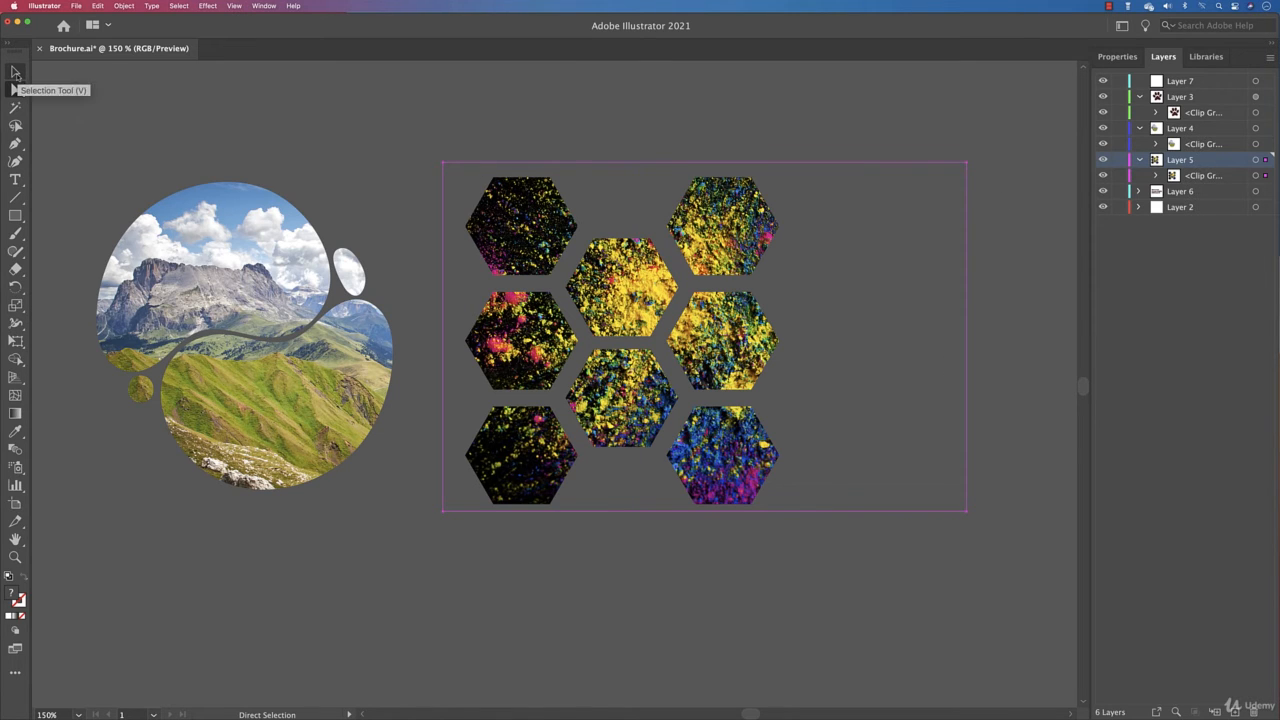
click(15, 72)
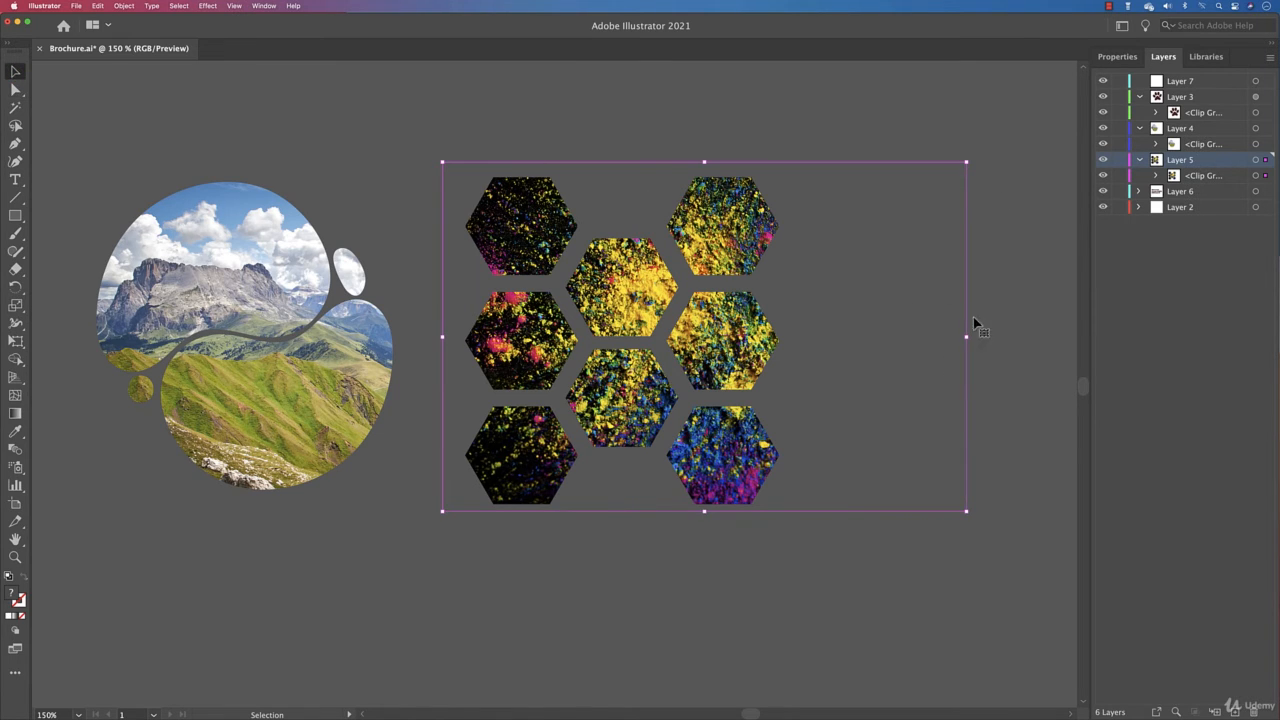
mouse_move(885, 327)
mouse_down()
mouse_move(863, 333)
mouse_move(886, 331)
mouse_up()
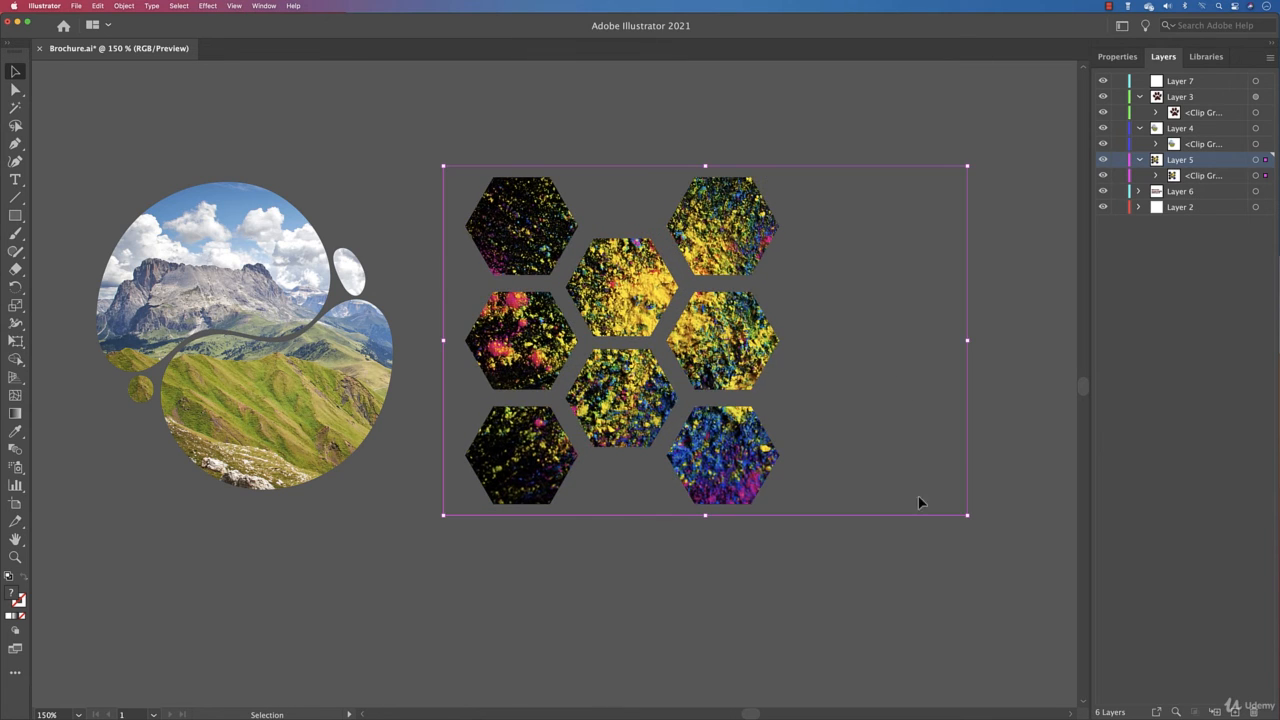
click(617, 112)
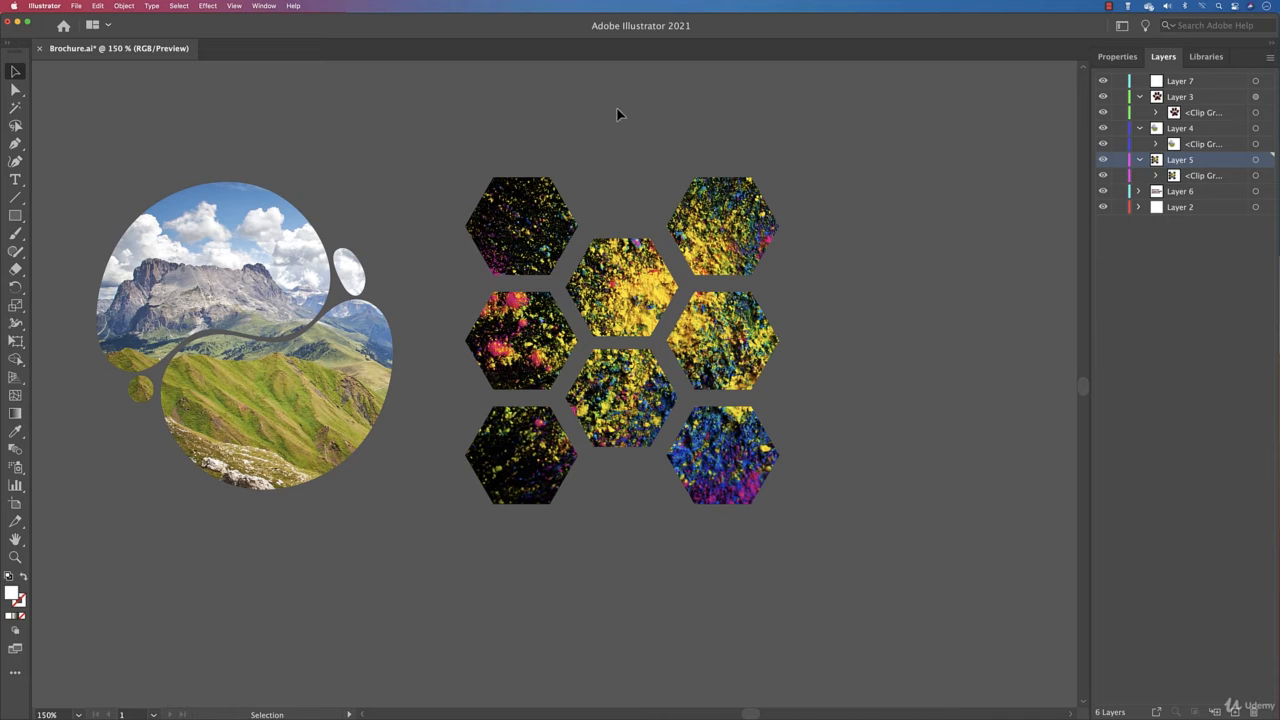
Step: Edit the contents of the blob shapes' clipping mask and shift the mountain image slightly within it
click(262, 200)
click(124, 6)
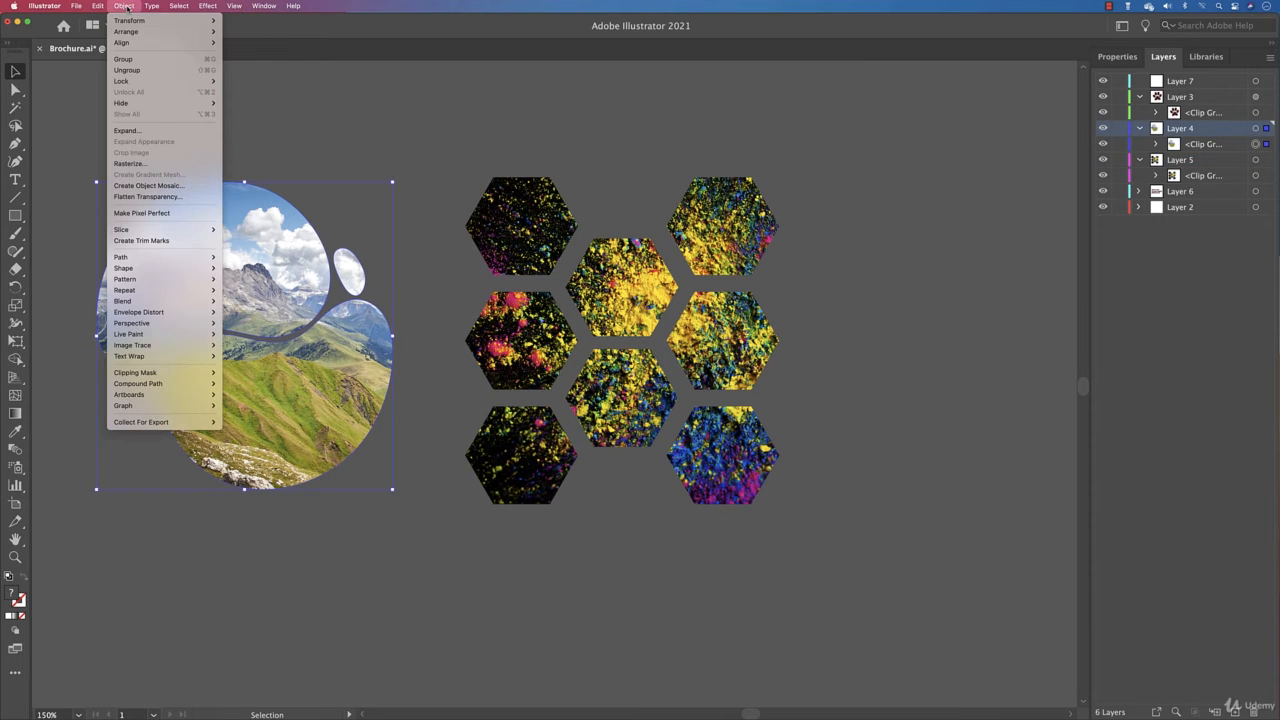
mouse_move(200, 372)
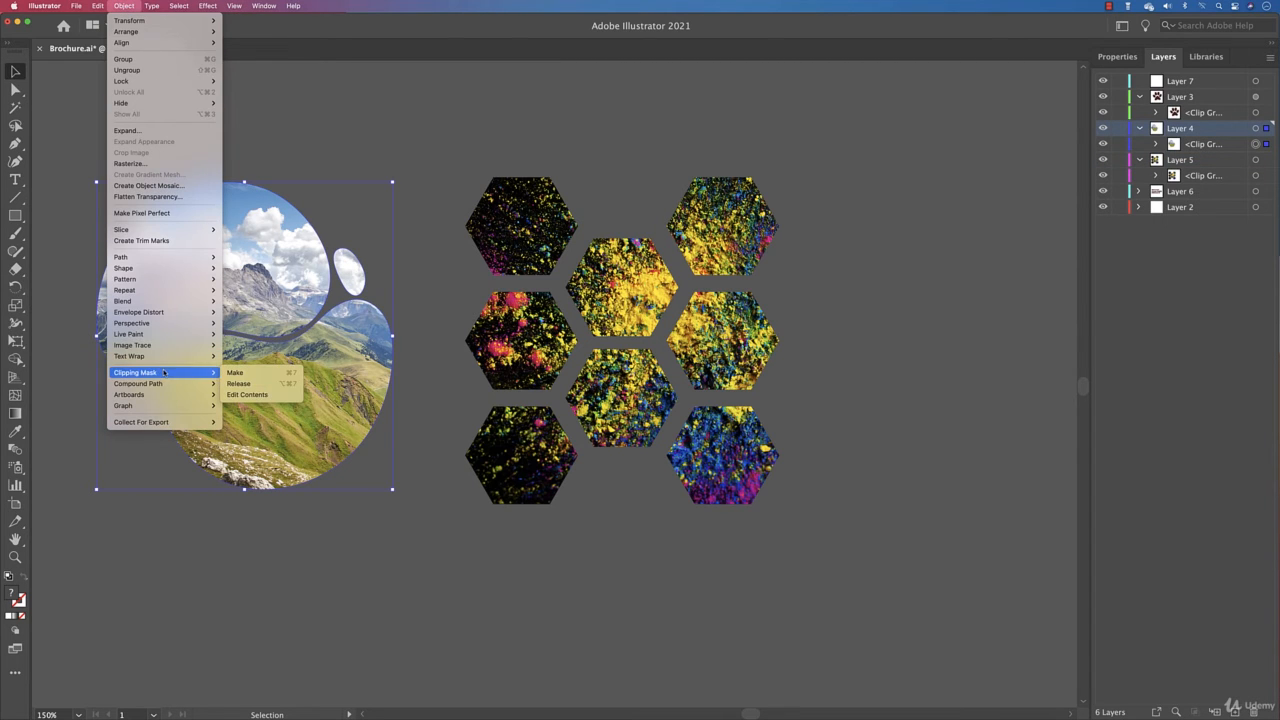
click(287, 395)
mouse_move(404, 245)
mouse_down()
mouse_move(375, 219)
mouse_move(389, 243)
mouse_up()
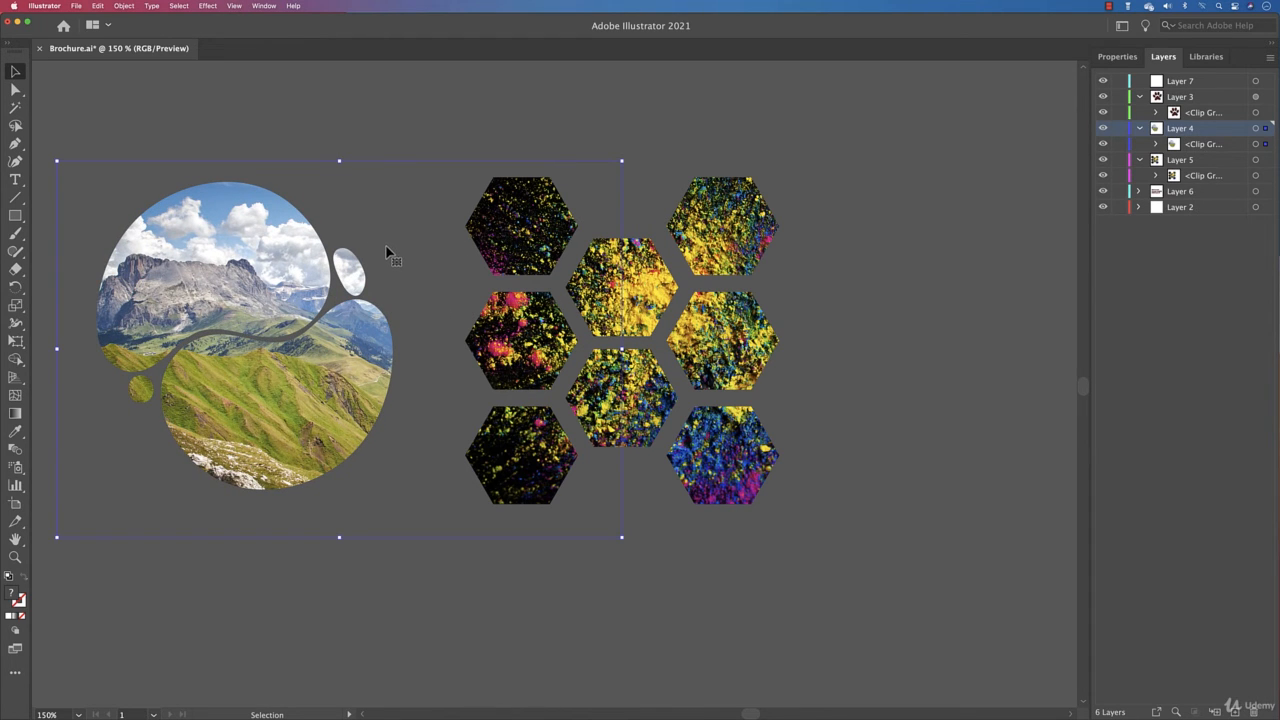
Step: Release the blob shapes' clipping mask, move the mountain image aside, and select the exposed compound path
click(309, 246)
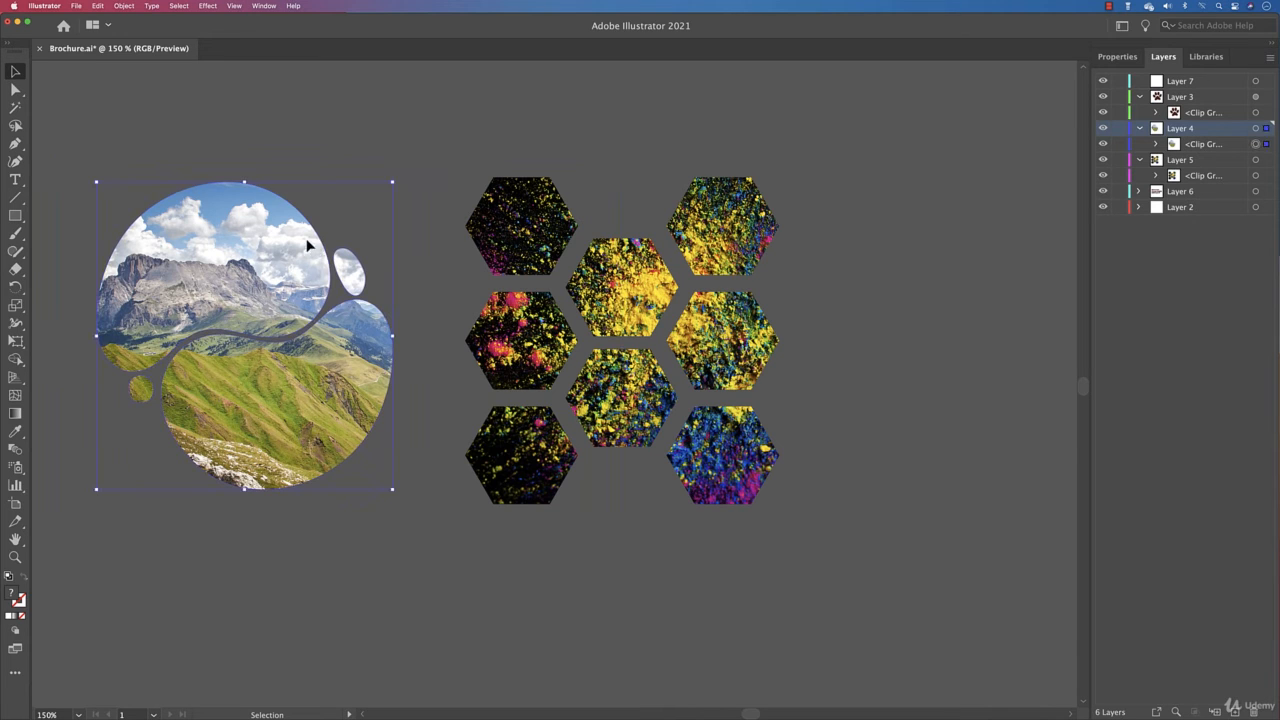
click(124, 6)
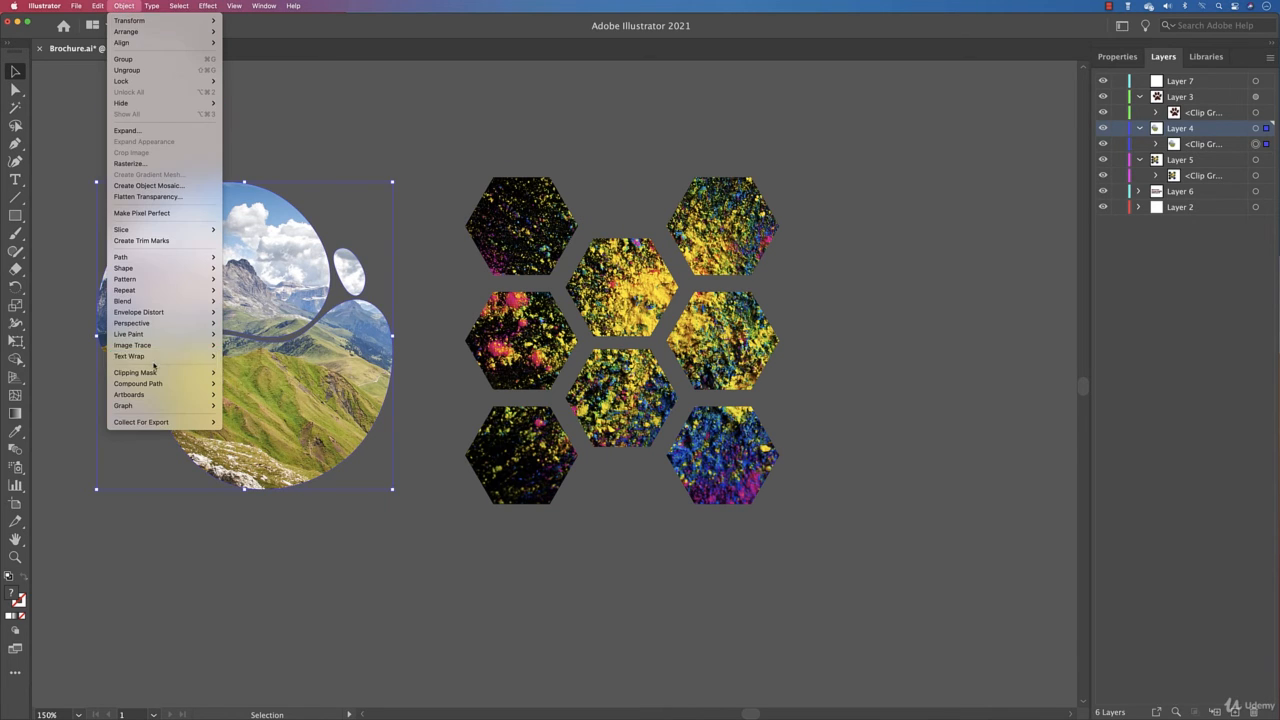
mouse_move(156, 373)
click(238, 384)
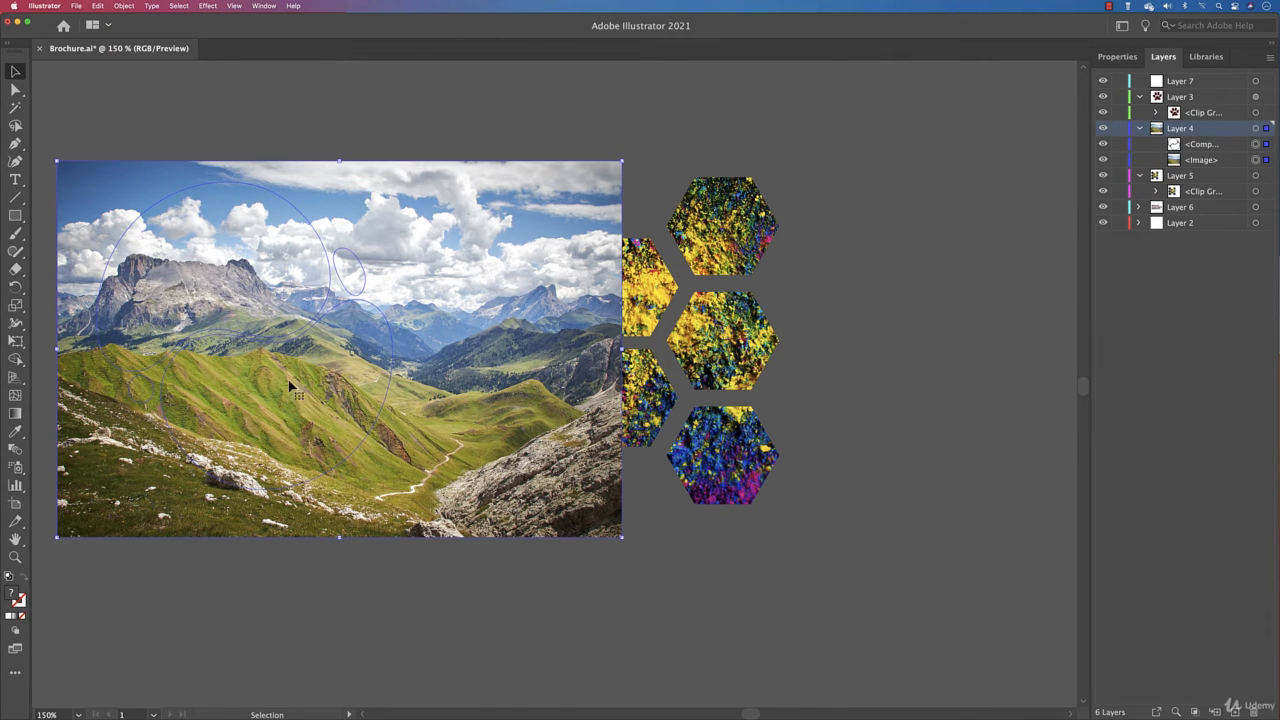
click(470, 129)
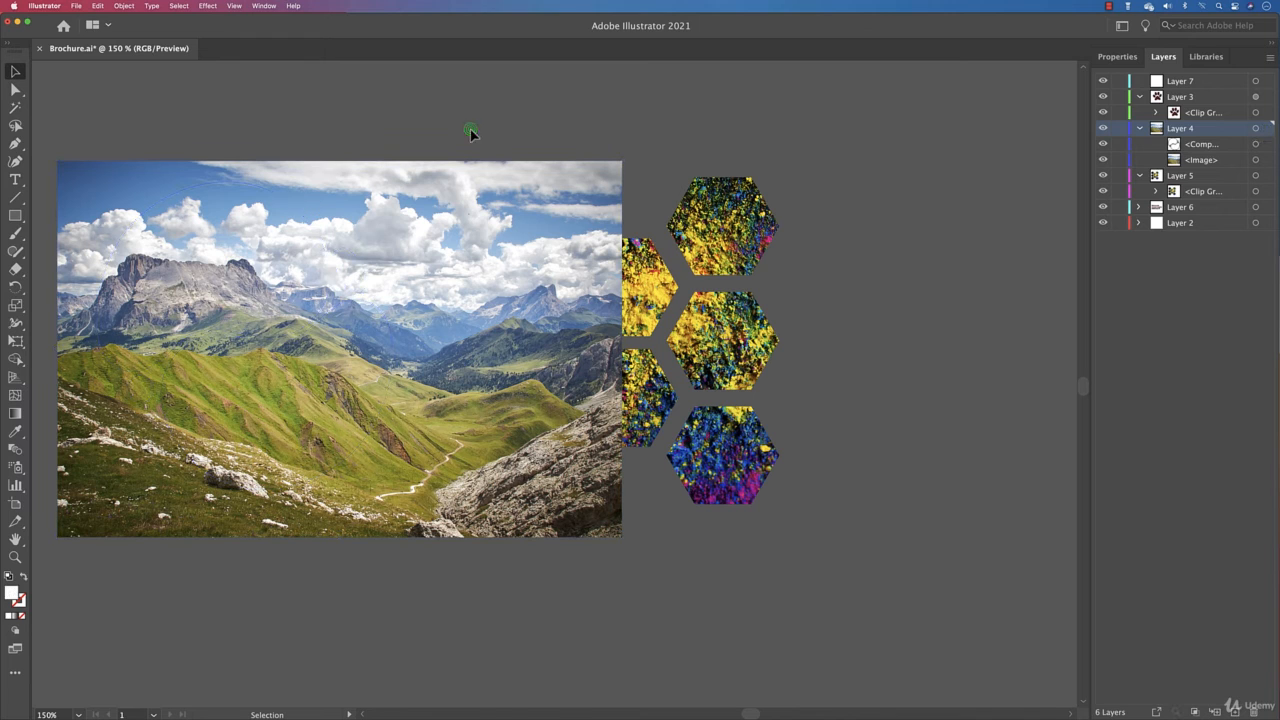
drag(406, 180, 915, 214)
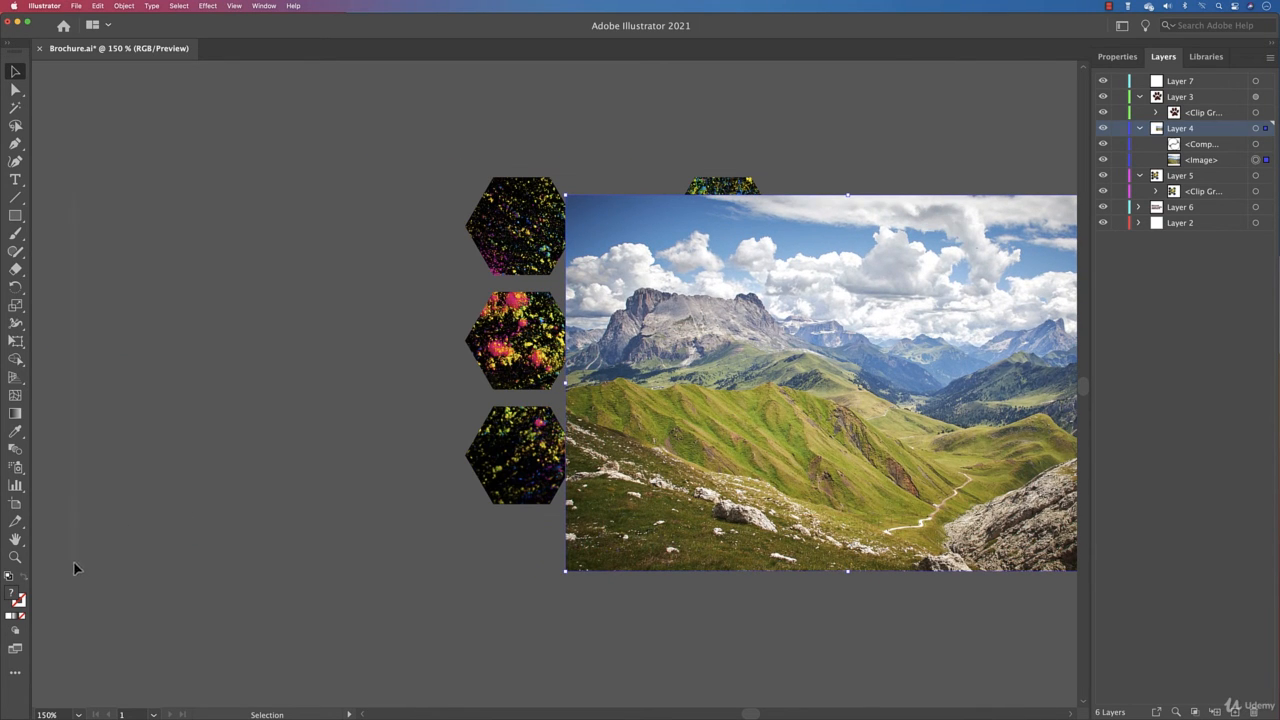
drag(74, 563, 58, 567)
Step: Try adding a stroke to the blob compound path, restore the mountain image's clipping mask, and deselect
click(1118, 56)
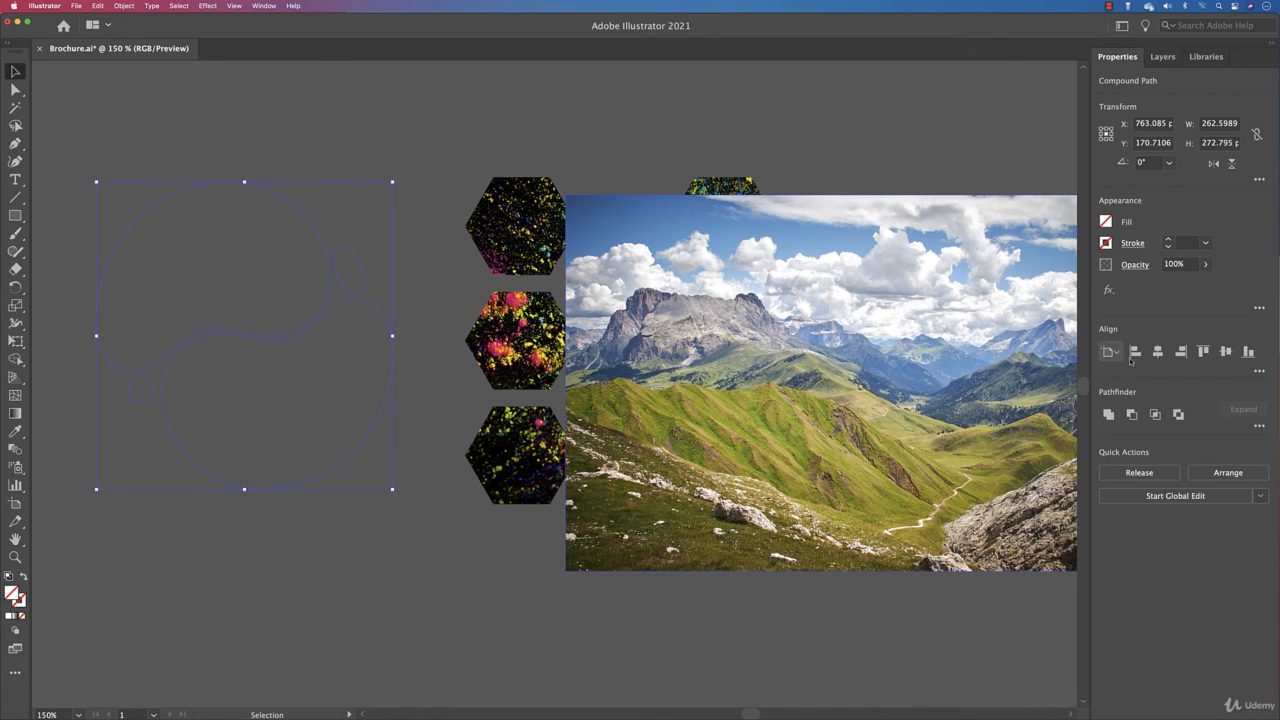
click(1168, 239)
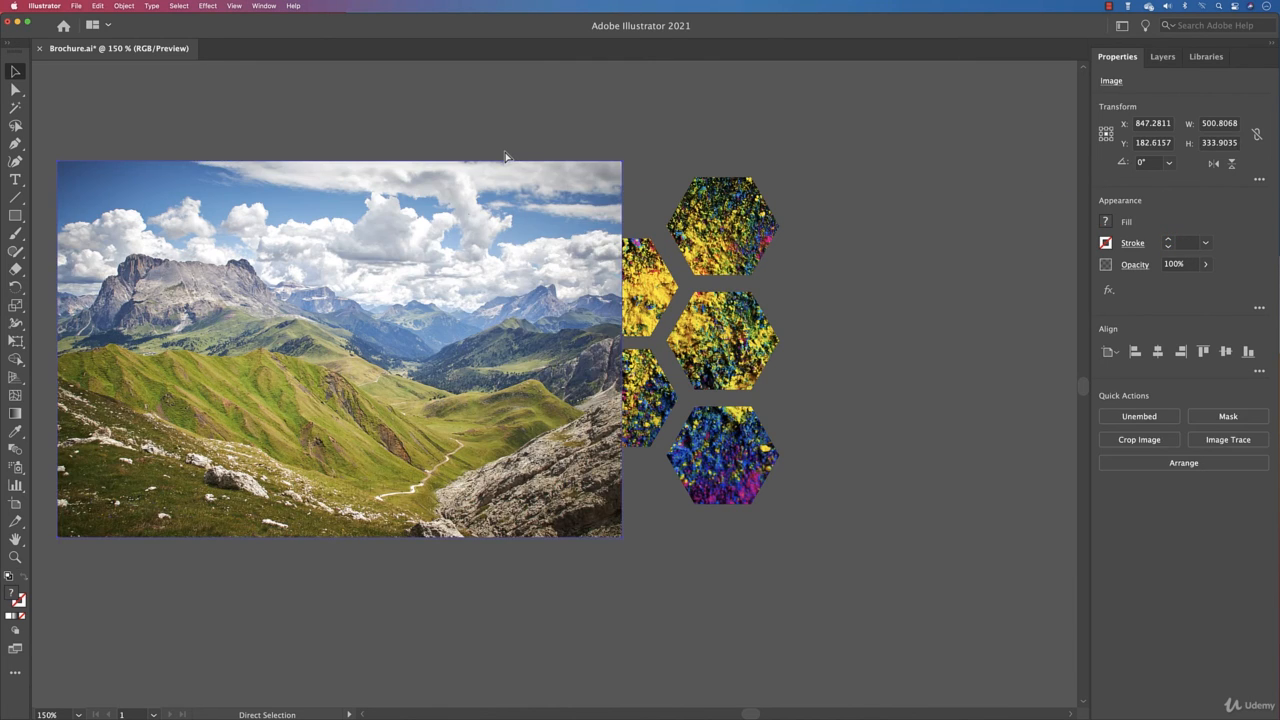
key(ctrl+7)
click(462, 158)
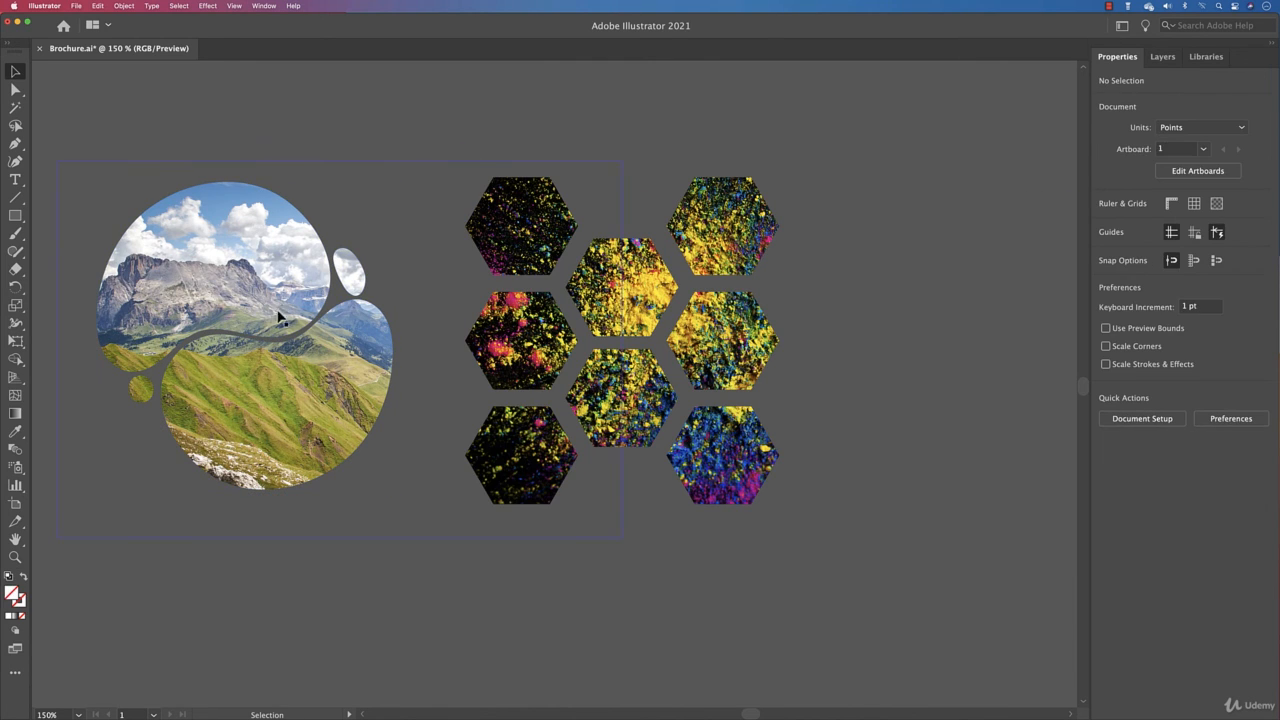
key(space)
drag(240, 362, 432, 374)
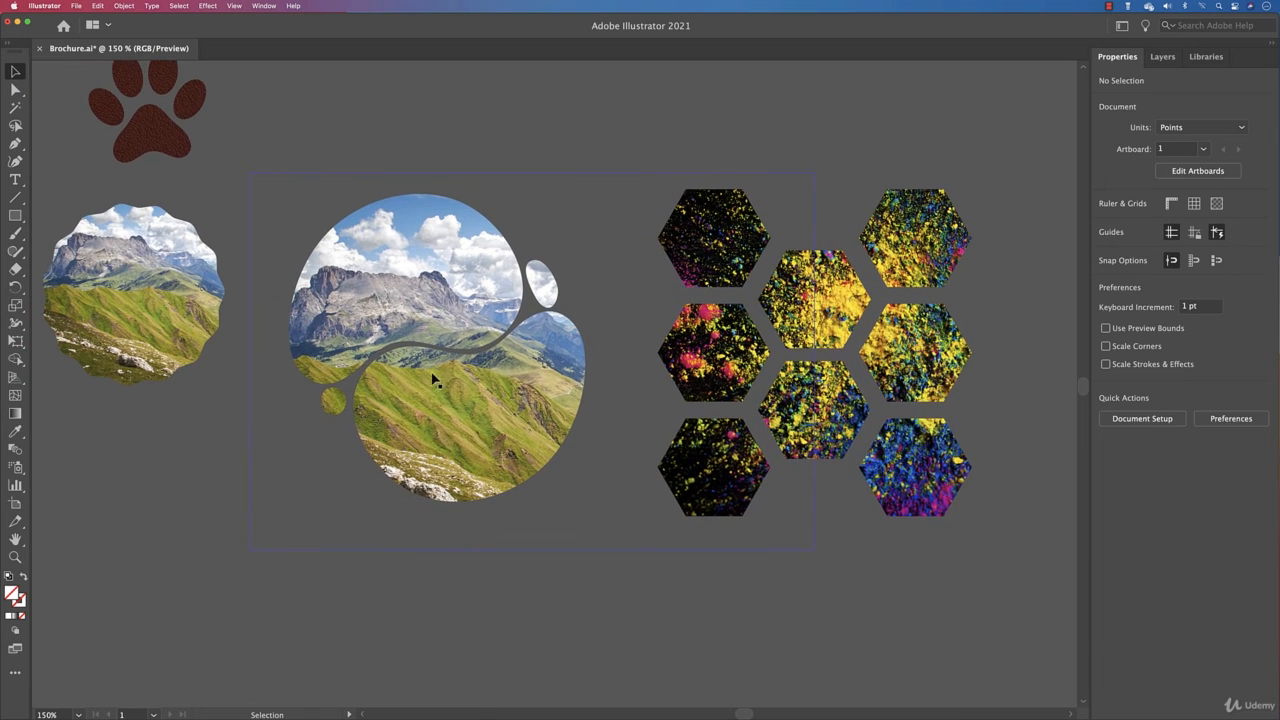
click(425, 580)
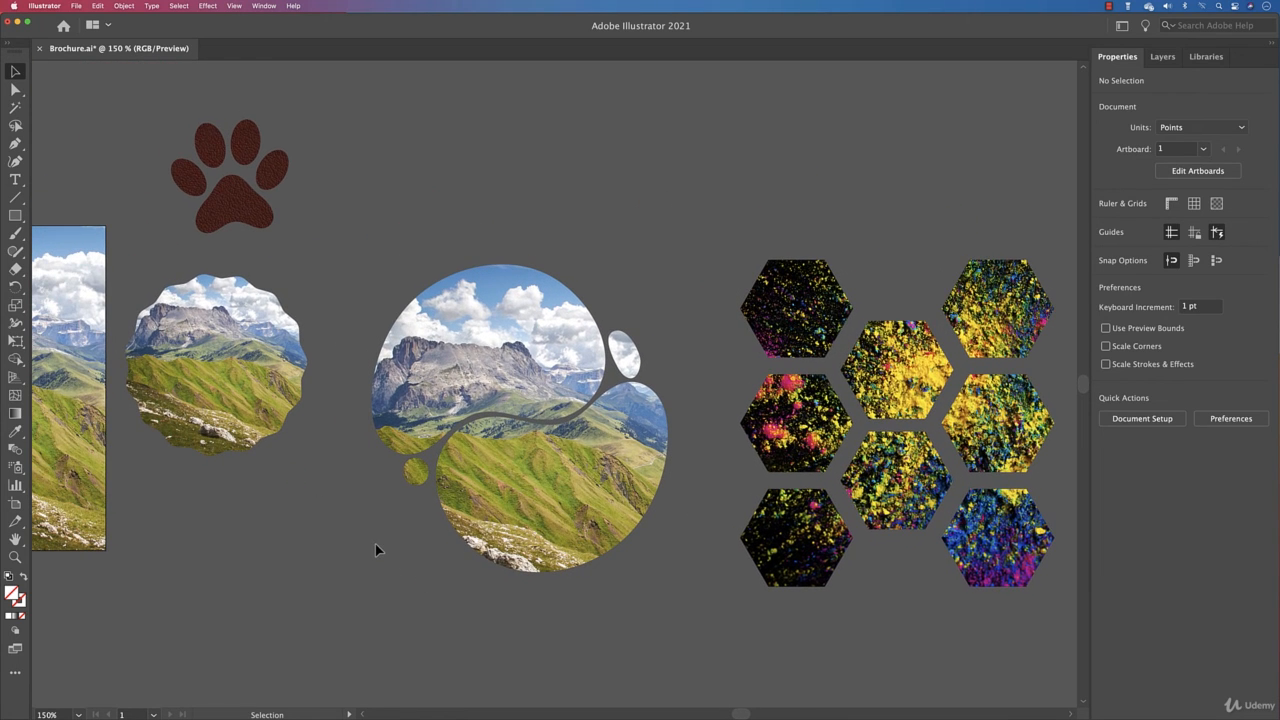